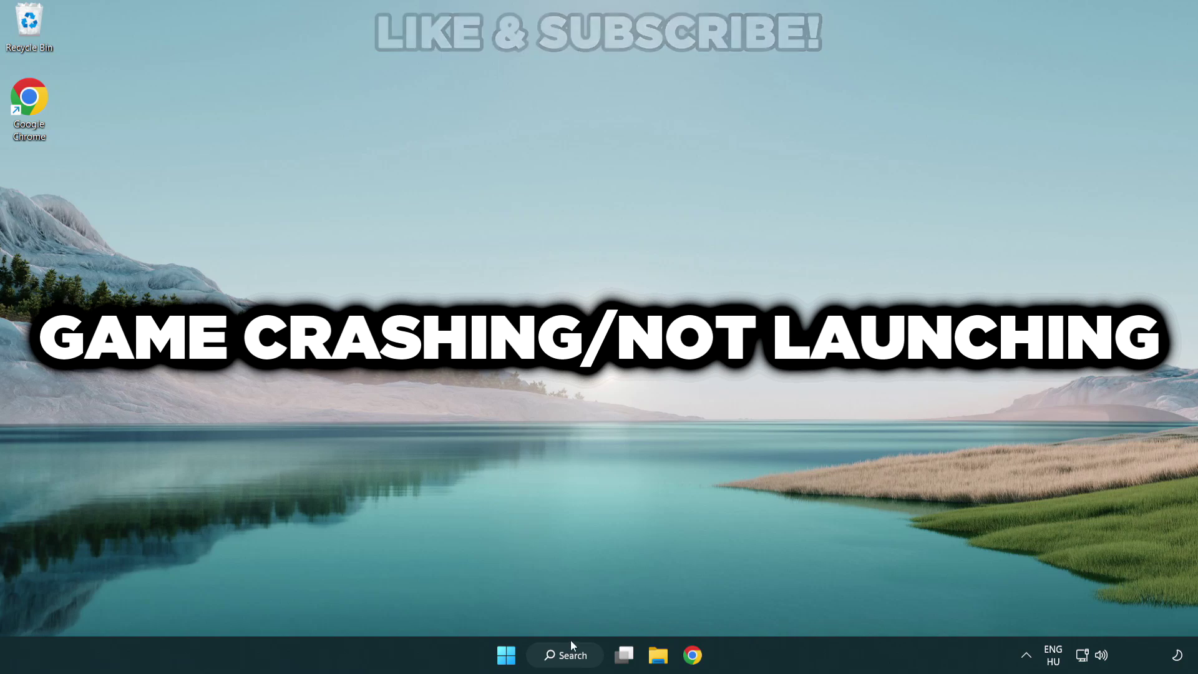
Step: Search Windows for 'device manager' to bring up Device Manager as the best match
{"action": "left_click", "coordinate": [578, 662]}
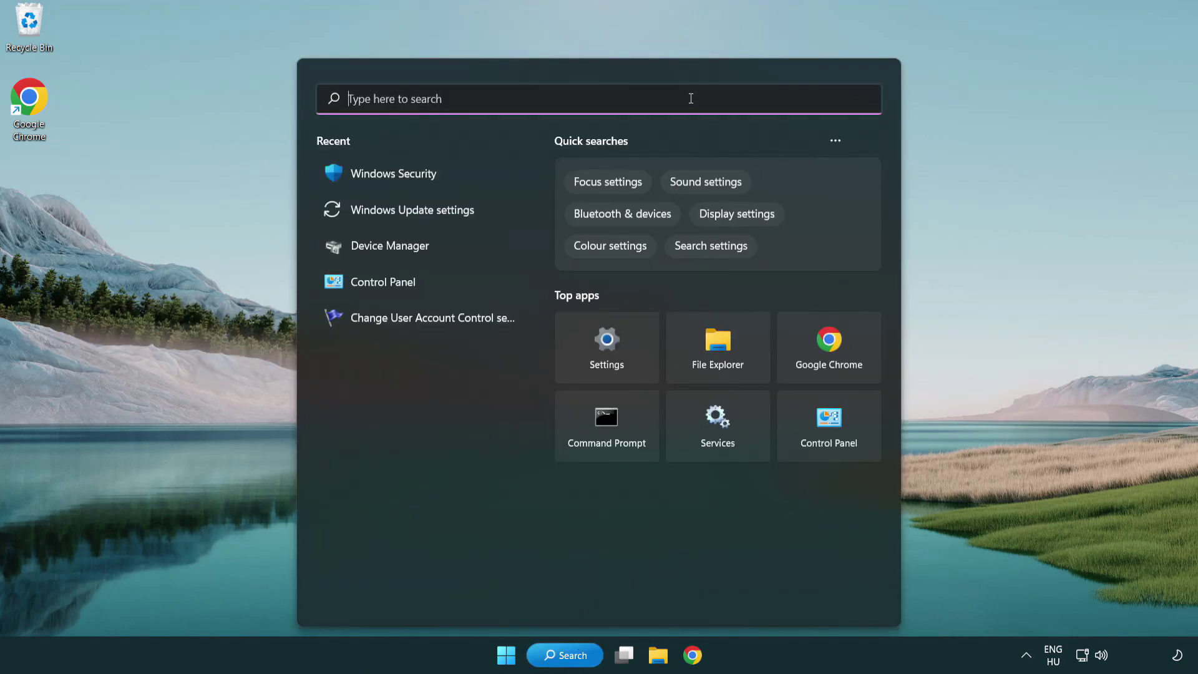
{"action": "type", "text": "device m"}
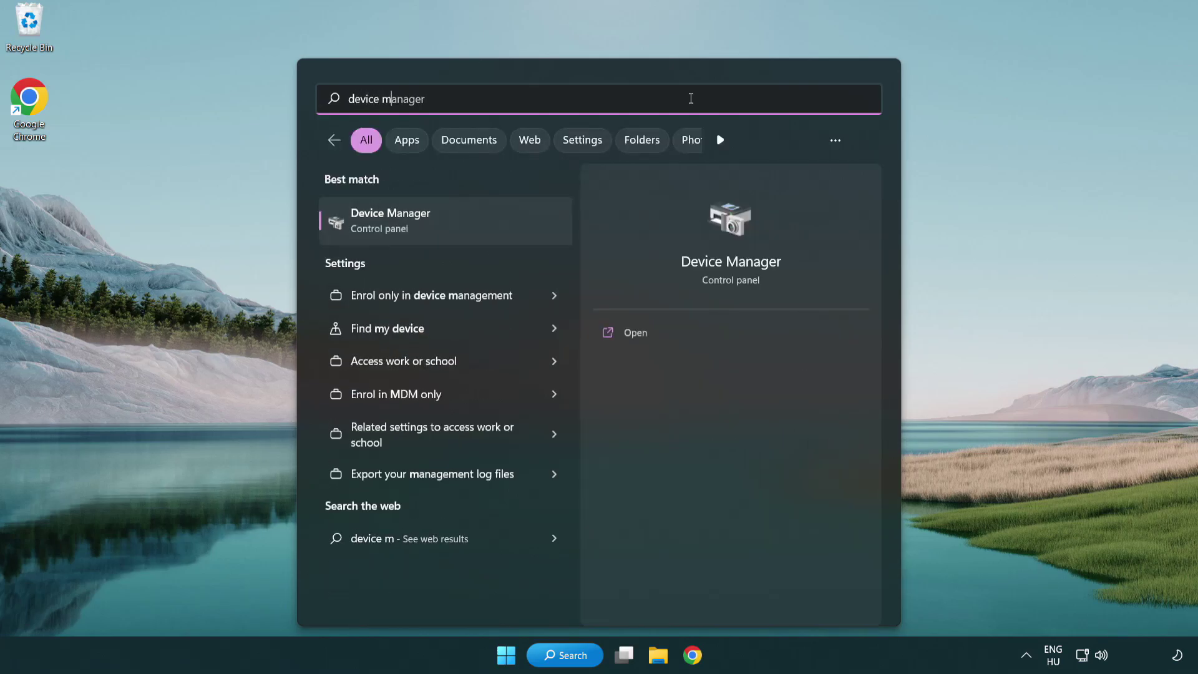
{"action": "type", "text": "anager"}
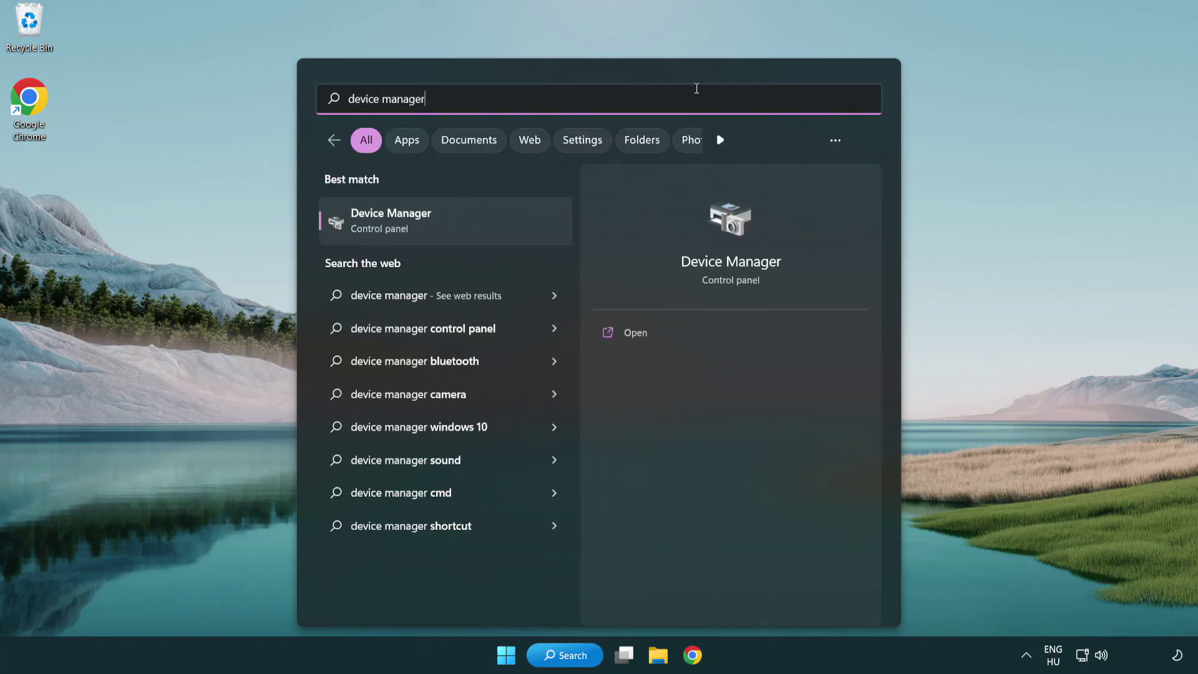
Step: Open Device Manager and expand Display adapters to select the VMware SVGA 3D adapter
{"action": "left_click", "coordinate": [481, 231]}
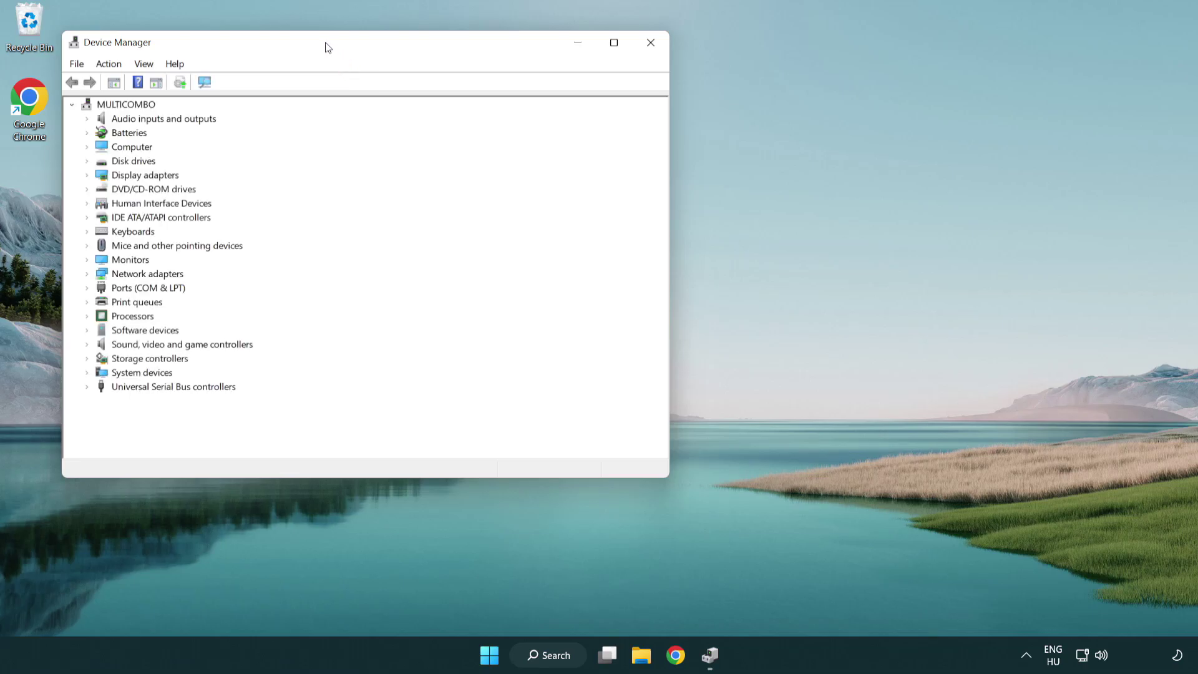
{"action": "left_click_drag", "start_coordinate": [325, 48], "coordinate": [526, 121]}
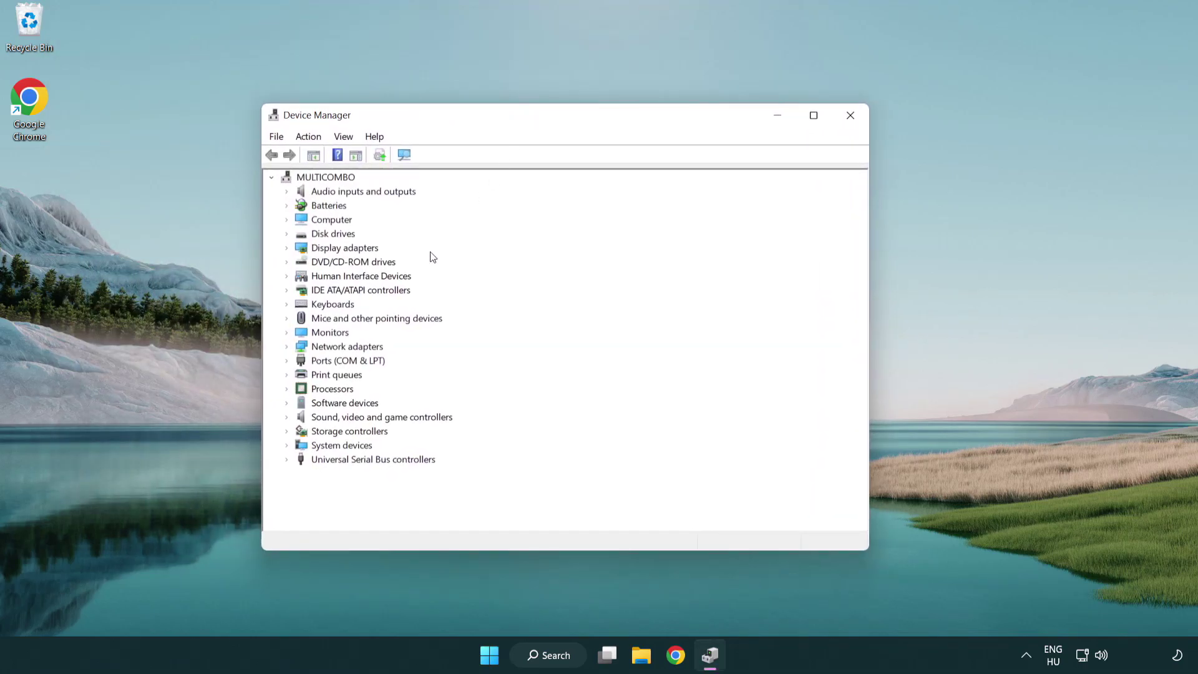
{"action": "left_click", "coordinate": [329, 250]}
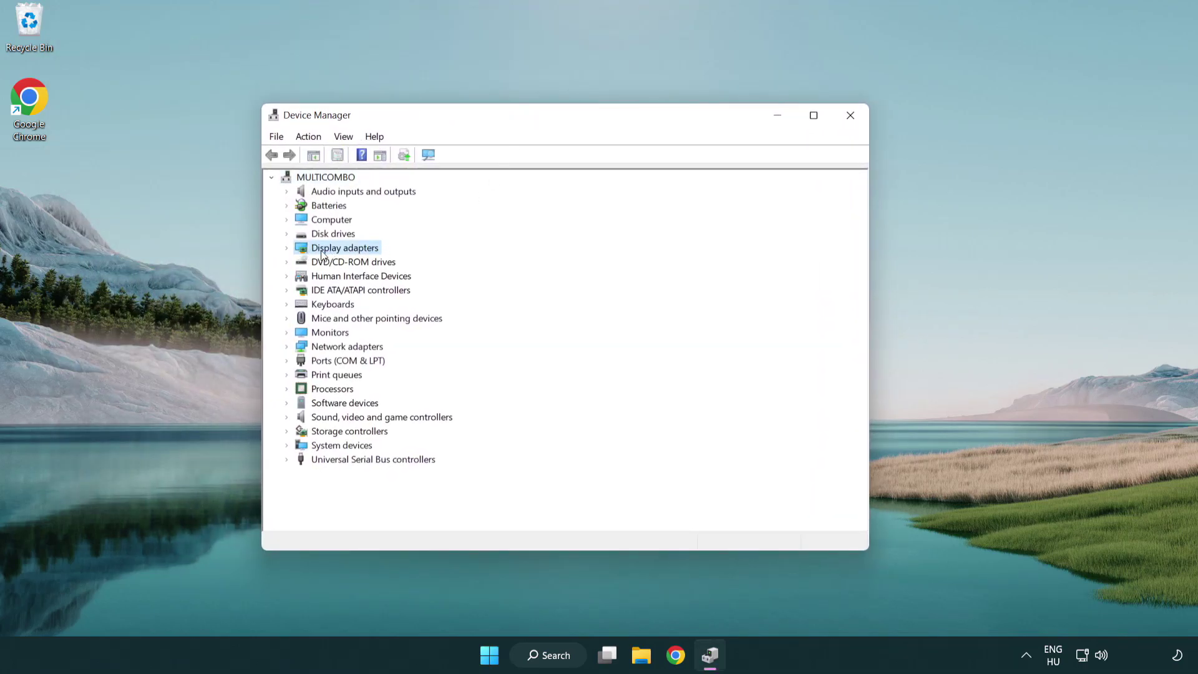
{"action": "left_click", "coordinate": [287, 248]}
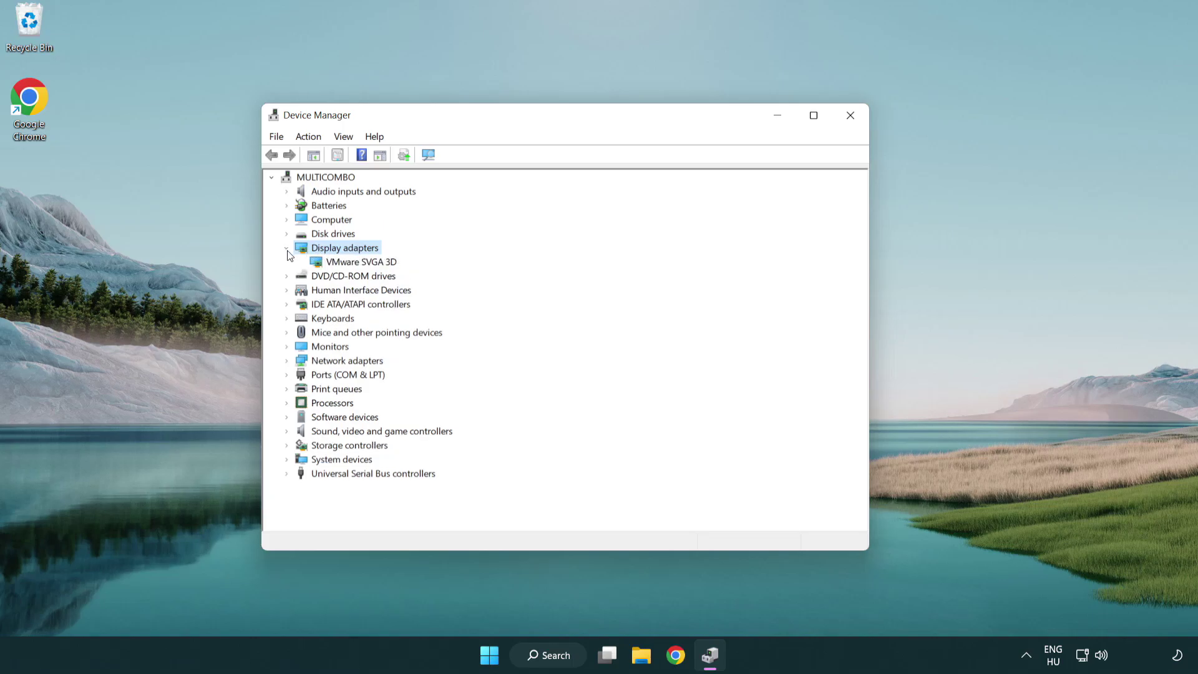
{"action": "left_click", "coordinate": [356, 265]}
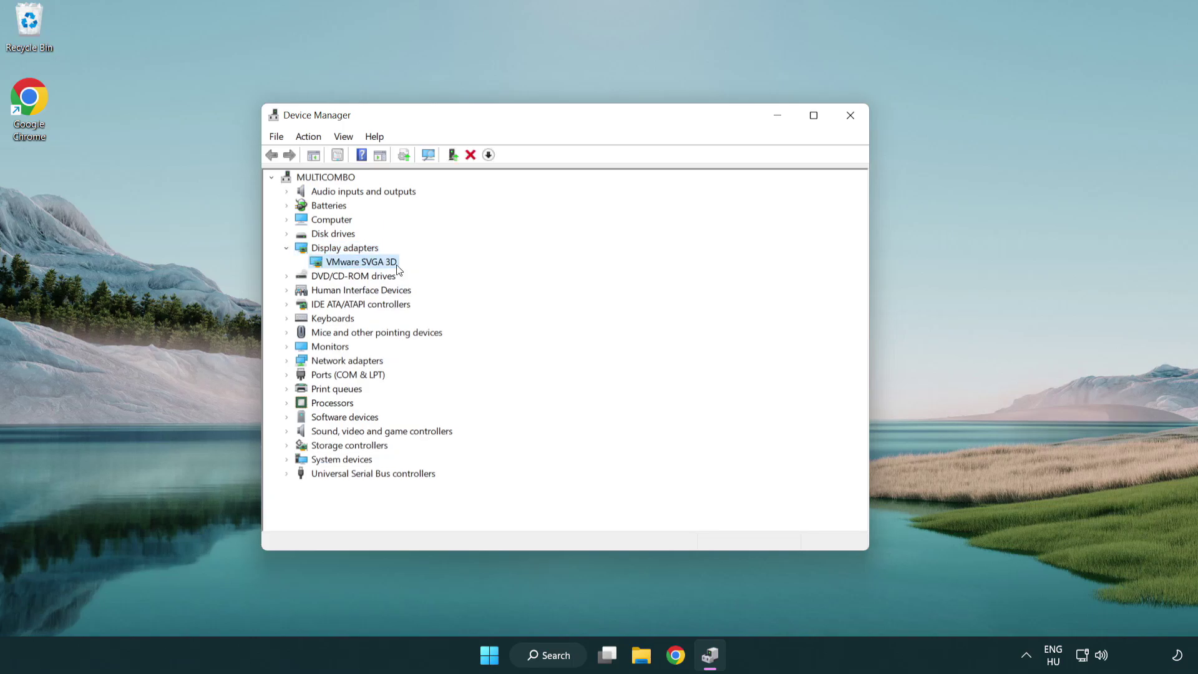
Step: Search automatically for a newer VMware SVGA 3D driver, then close the wizard once the best driver is confirmed
{"action": "right_click", "coordinate": [357, 266]}
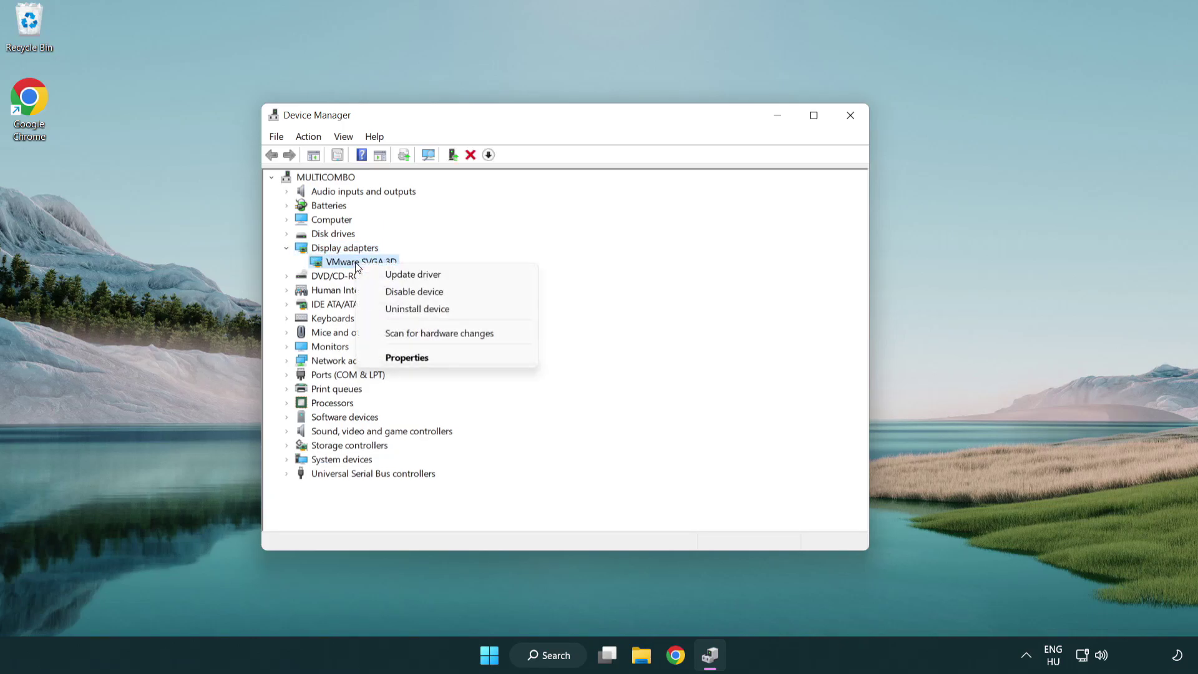
{"action": "left_click", "coordinate": [473, 276]}
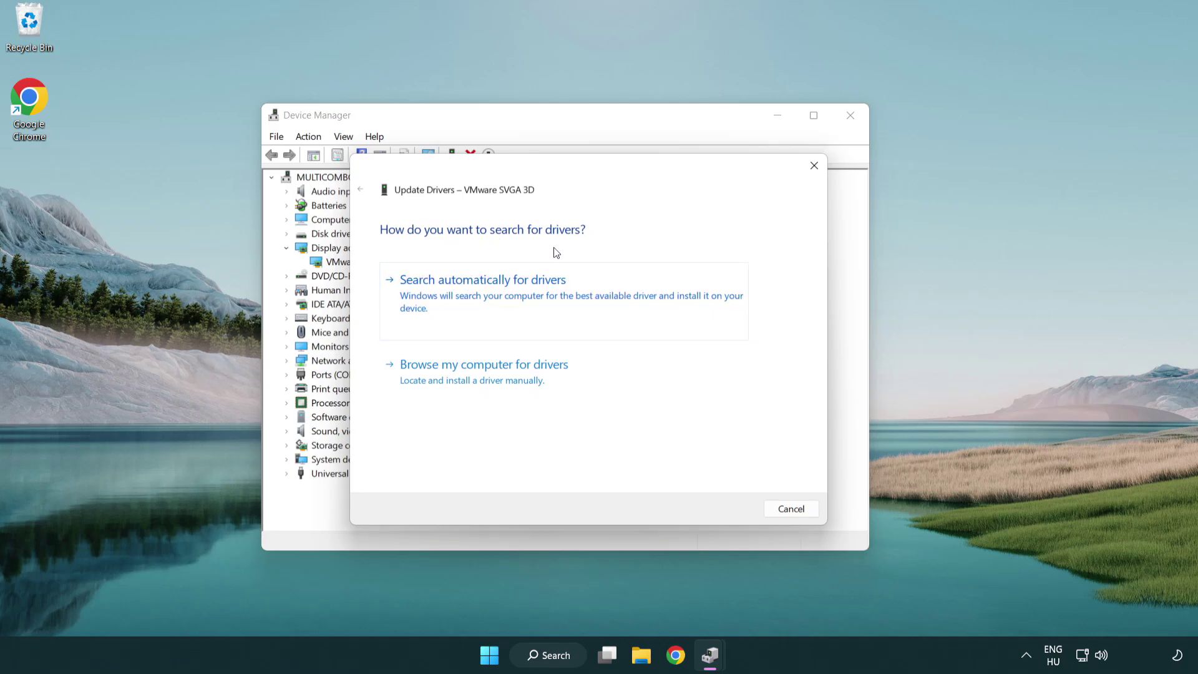
{"action": "left_click", "coordinate": [526, 291]}
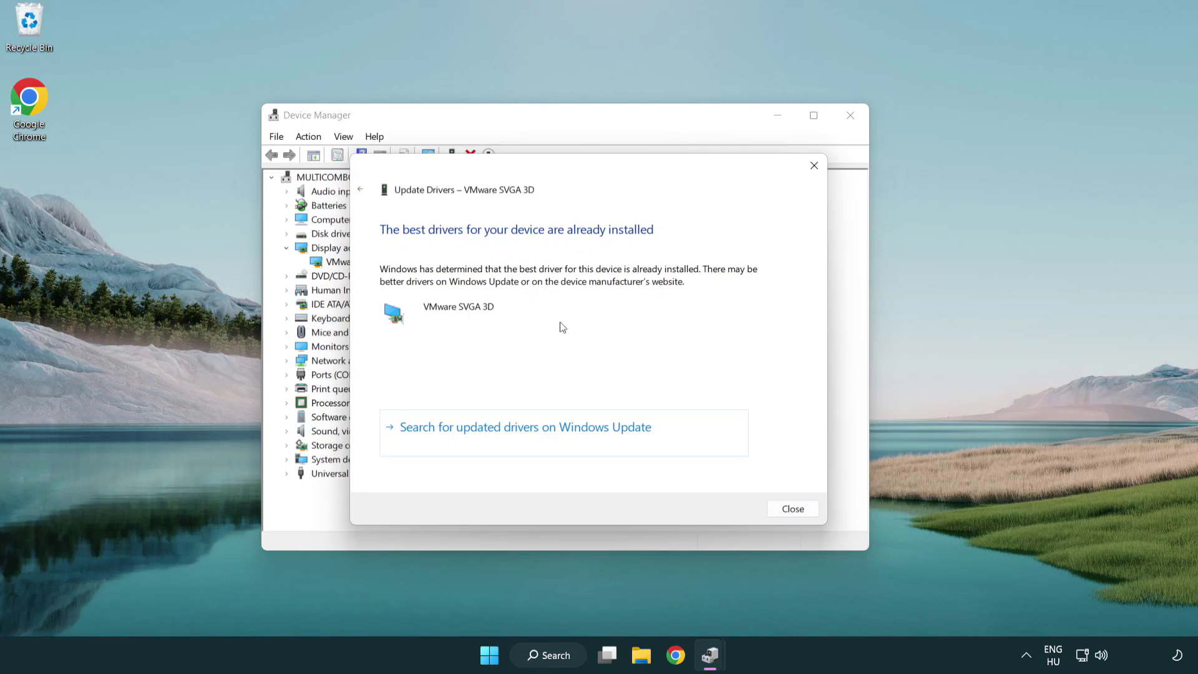
{"action": "left_click", "coordinate": [793, 509]}
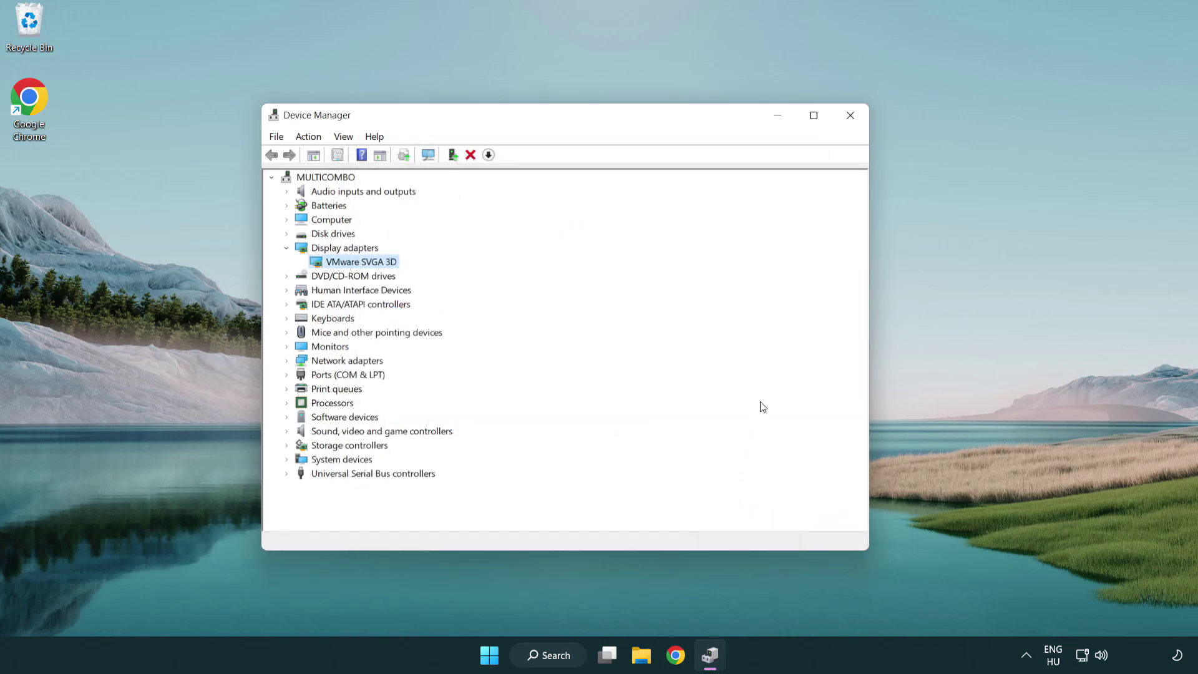
Step: Close Device Manager and search Windows for 'update'
{"action": "left_click", "coordinate": [852, 118]}
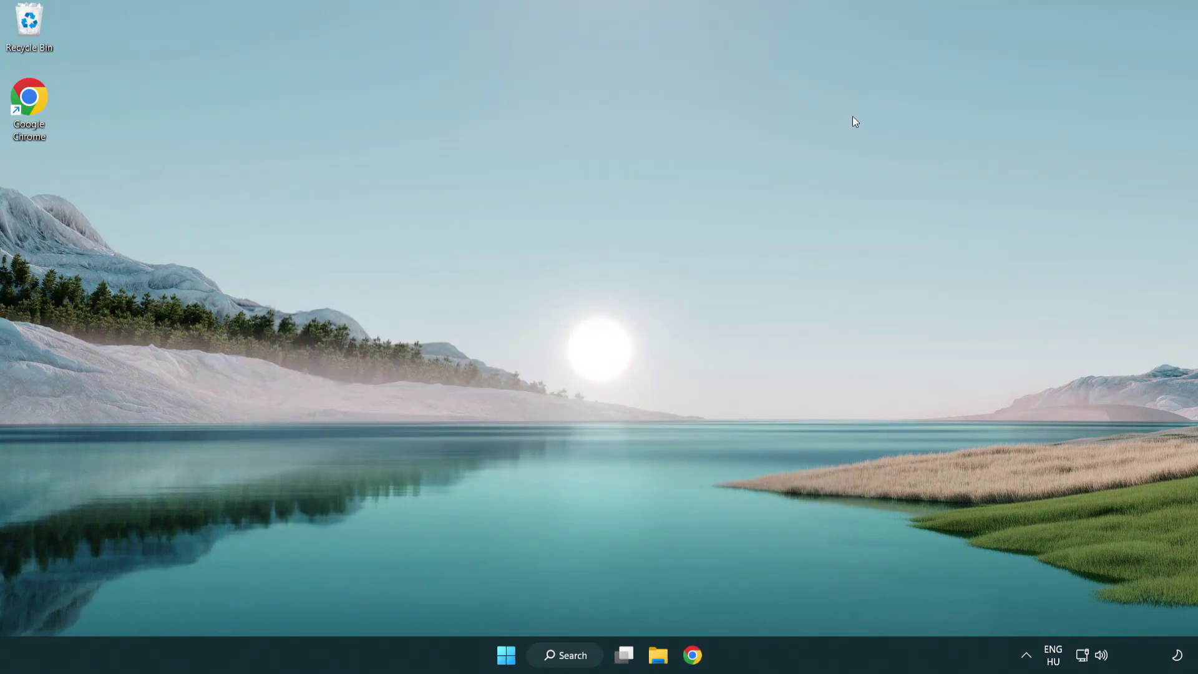
{"action": "left_click", "coordinate": [576, 653]}
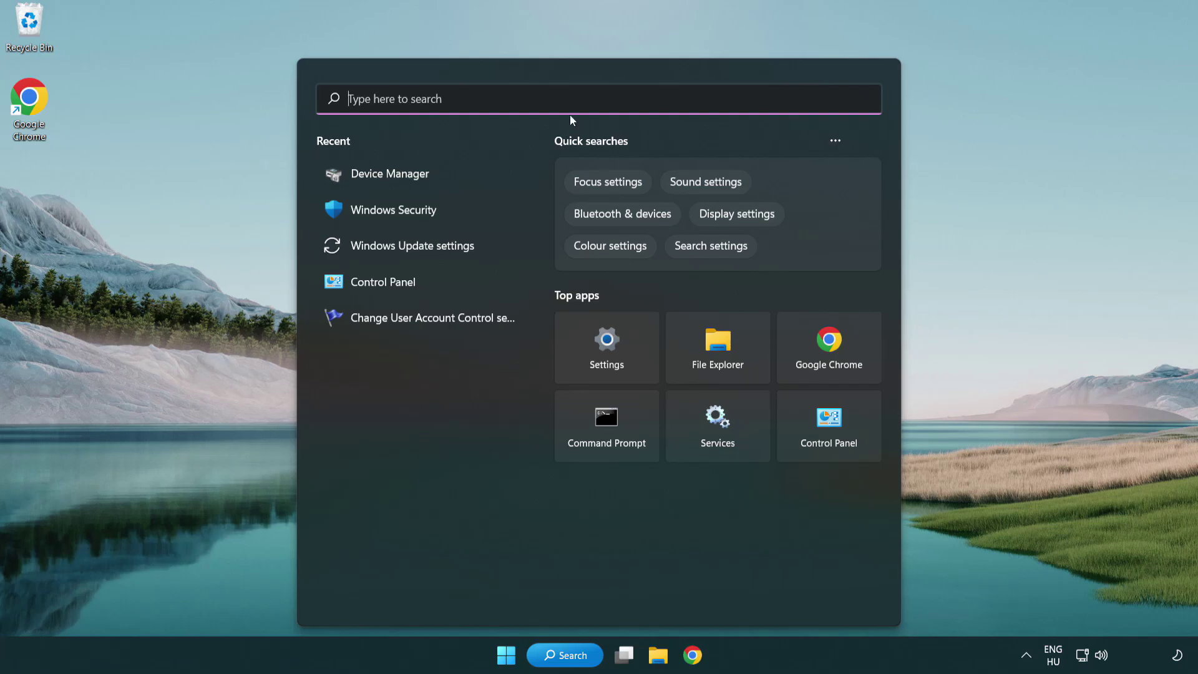
{"action": "type", "text": "update"}
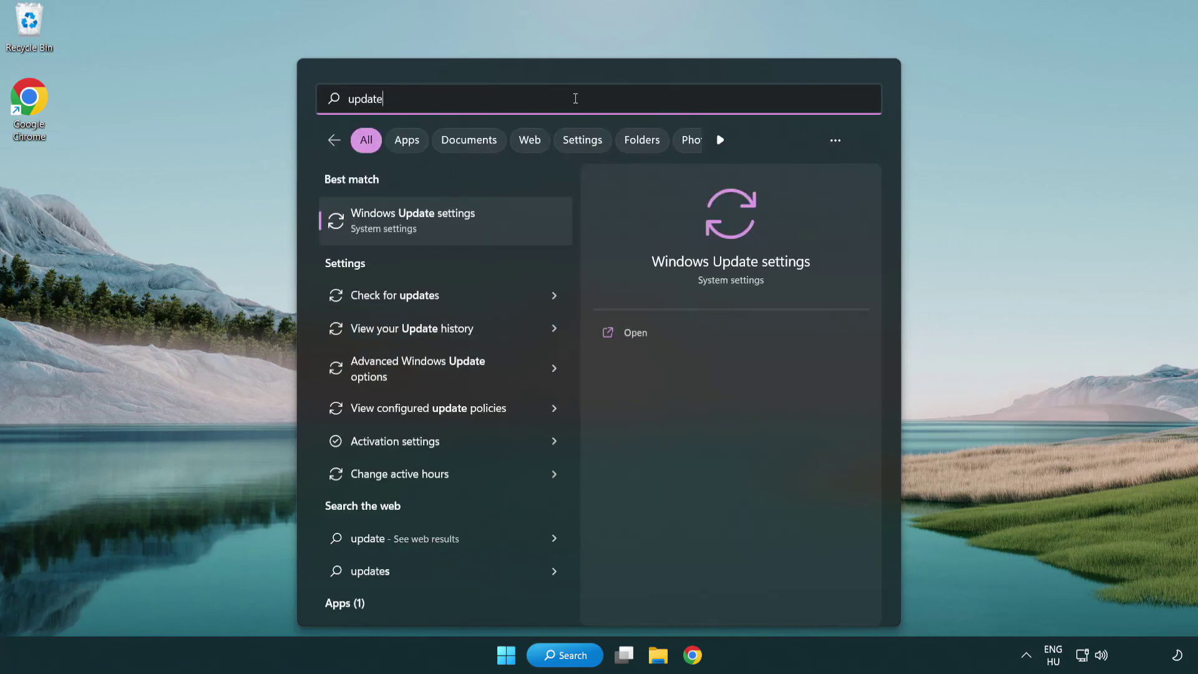
Step: Check Windows Update for new updates, confirm the PC is up to date, and close Settings
{"action": "left_click", "coordinate": [466, 226]}
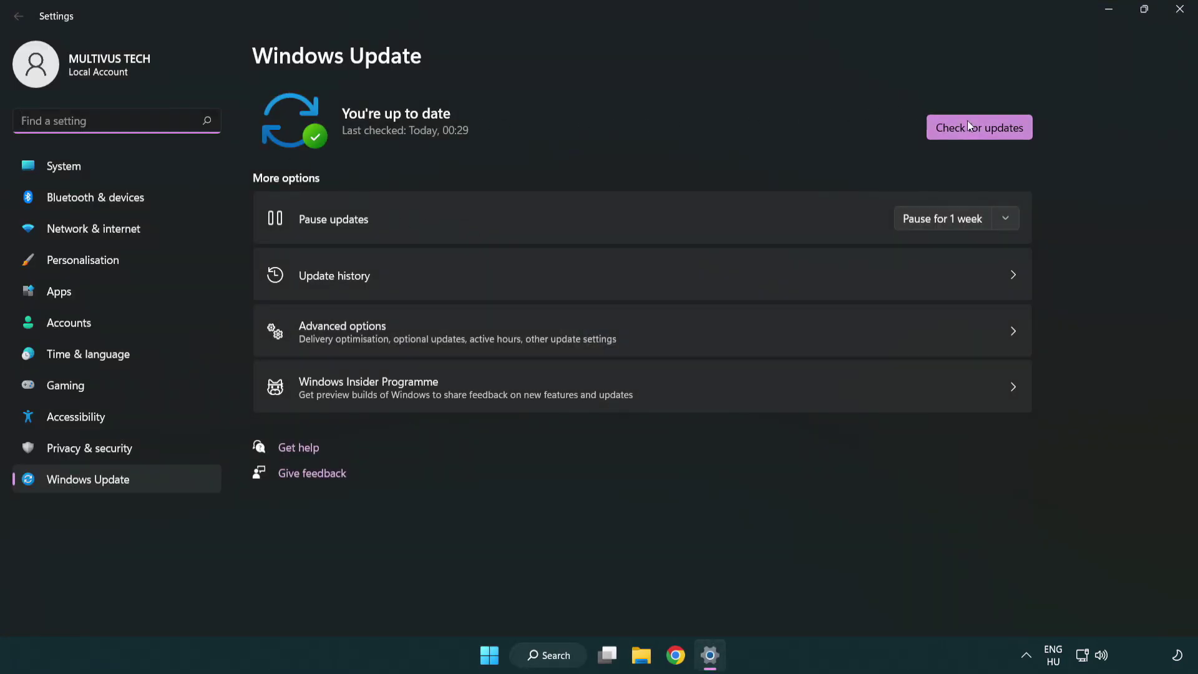
{"action": "left_click", "coordinate": [1000, 136]}
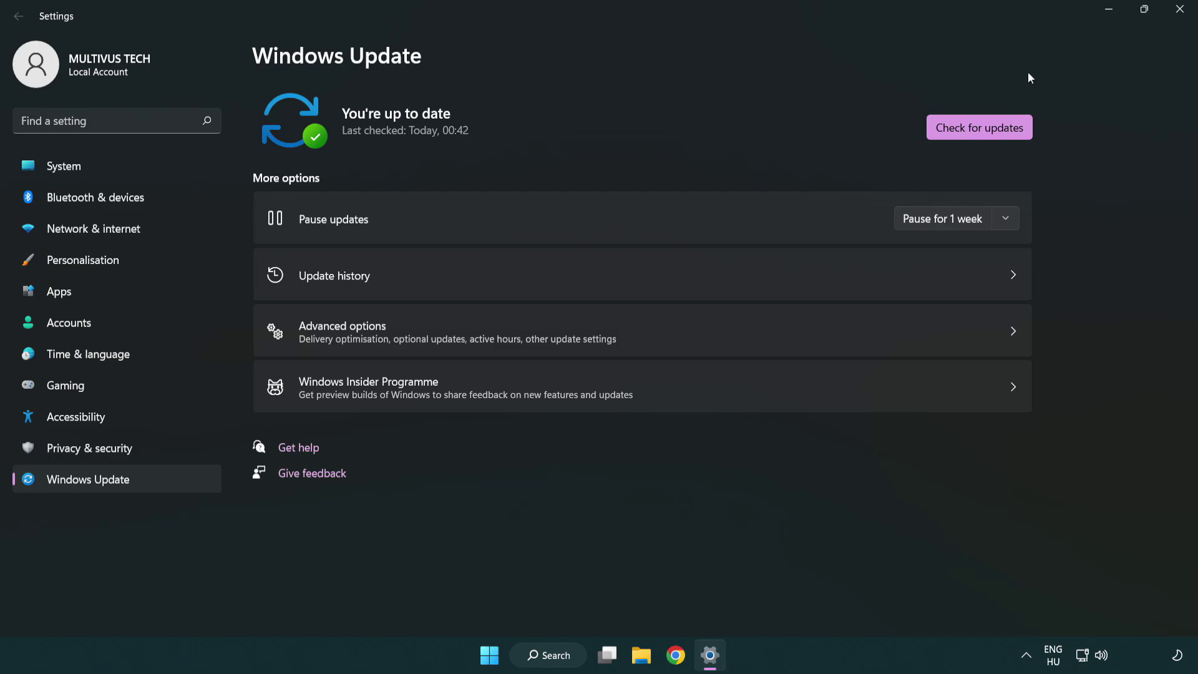
{"action": "left_click", "coordinate": [1175, 18]}
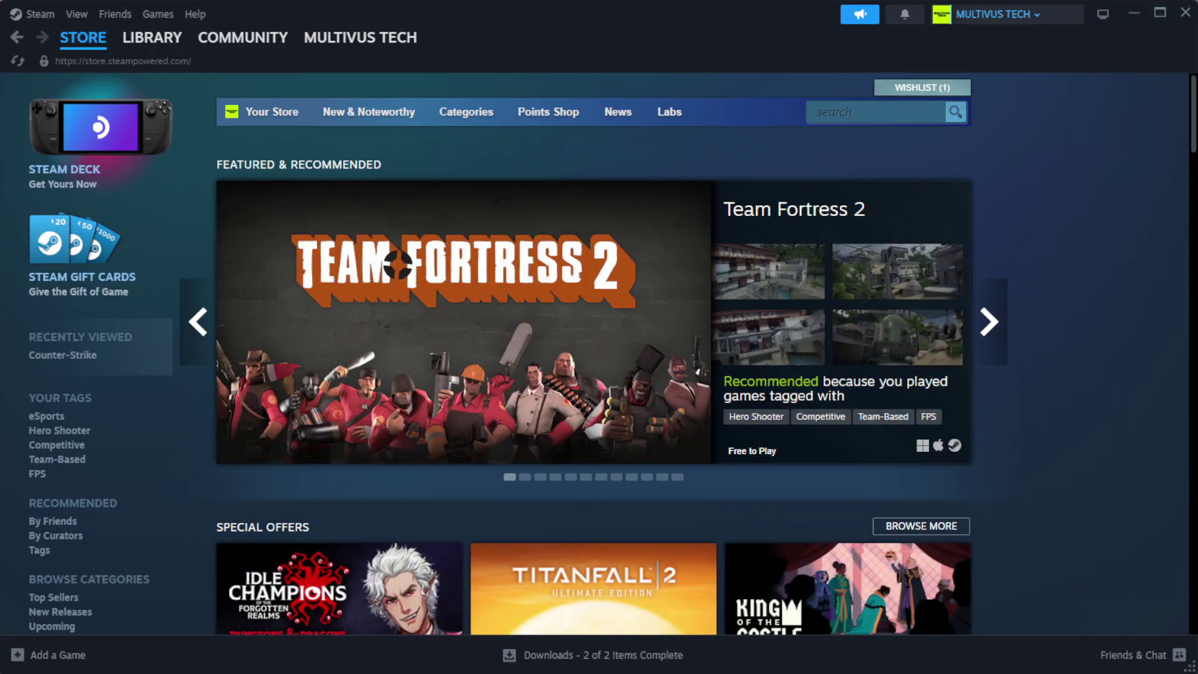
Step: Verify the integrity of the favourited game's installed files from Steam Library Home, validating all 1039 files
{"action": "mouse_move", "coordinate": [147, 46]}
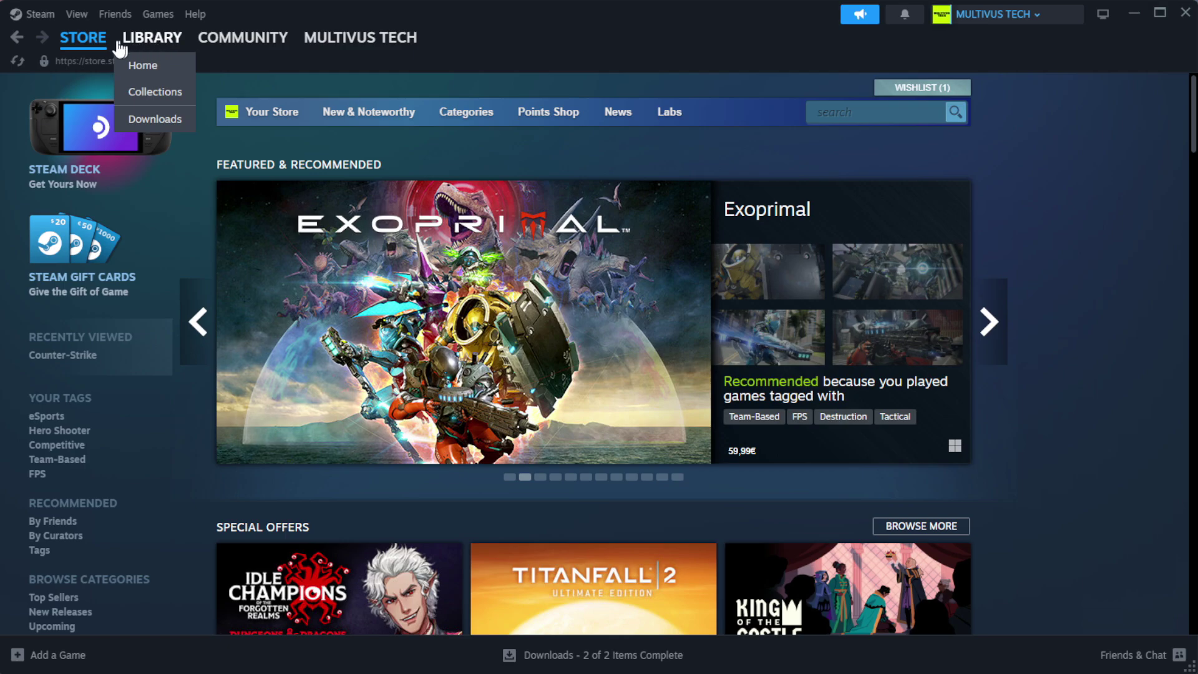
{"action": "left_click", "coordinate": [172, 68]}
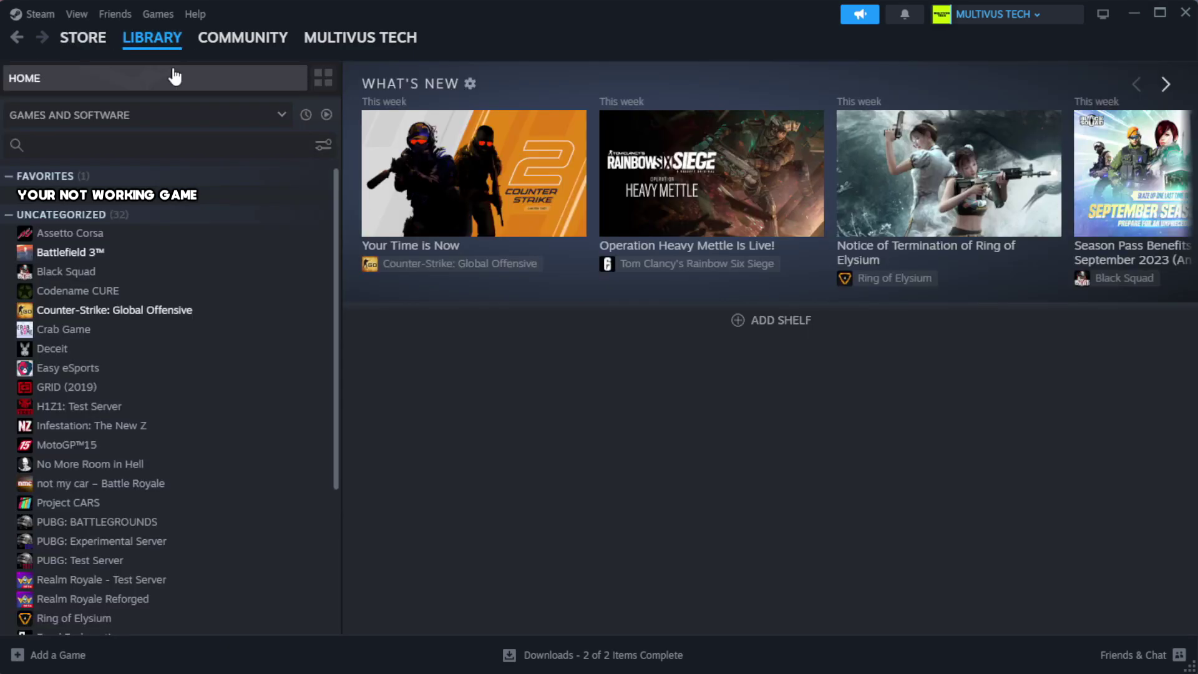
{"action": "right_click", "coordinate": [296, 198]}
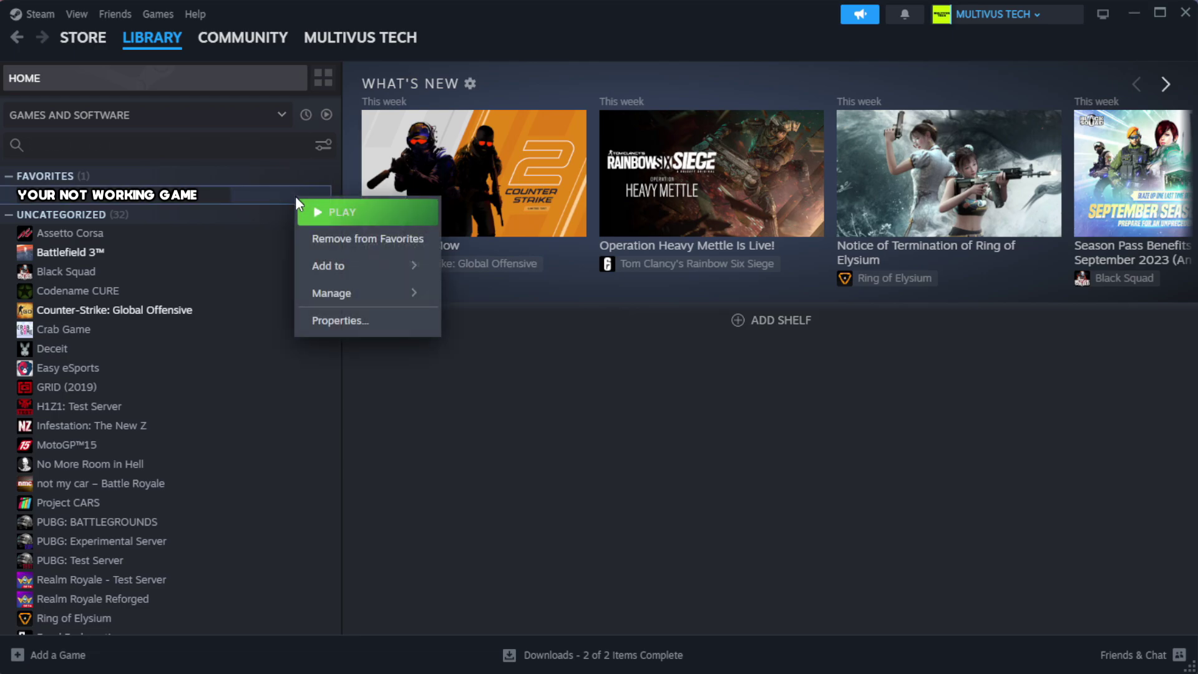
{"action": "left_click", "coordinate": [379, 326]}
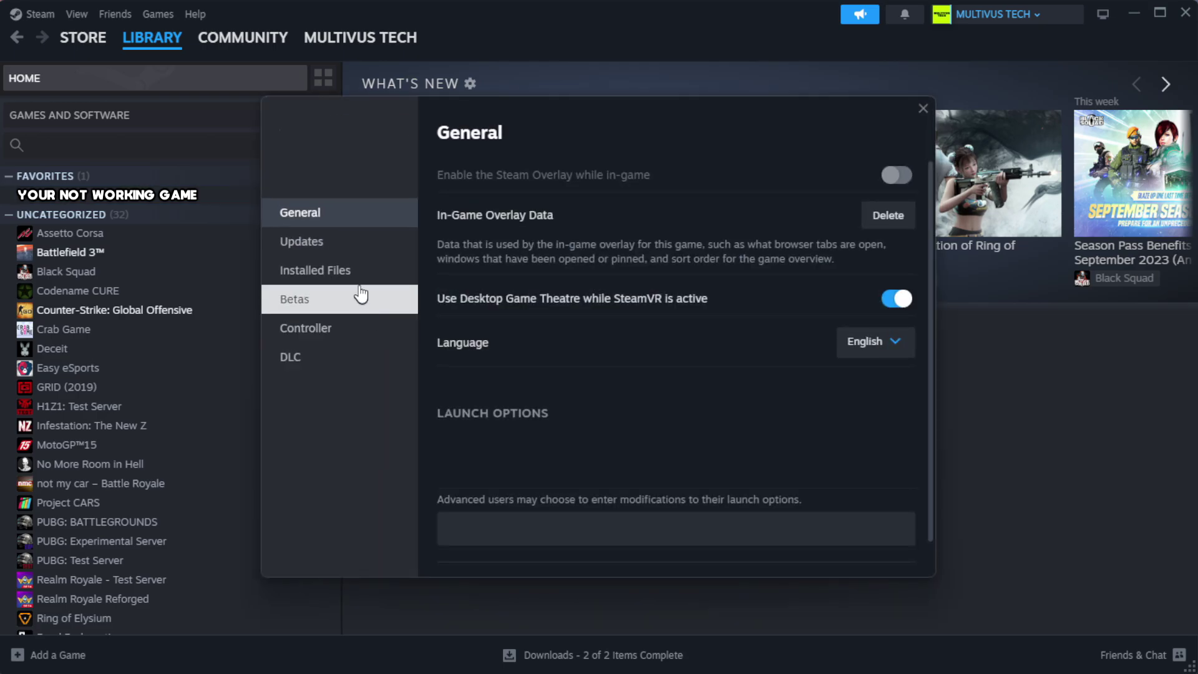
{"action": "left_click", "coordinate": [394, 284]}
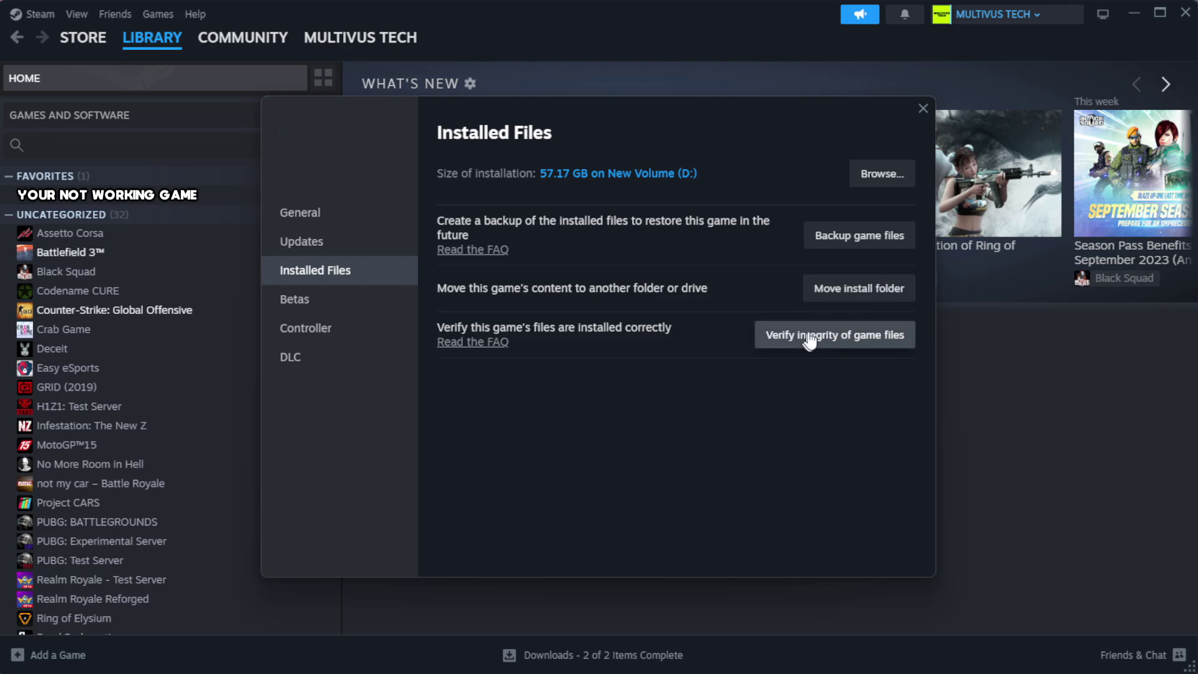
{"action": "left_click", "coordinate": [843, 348]}
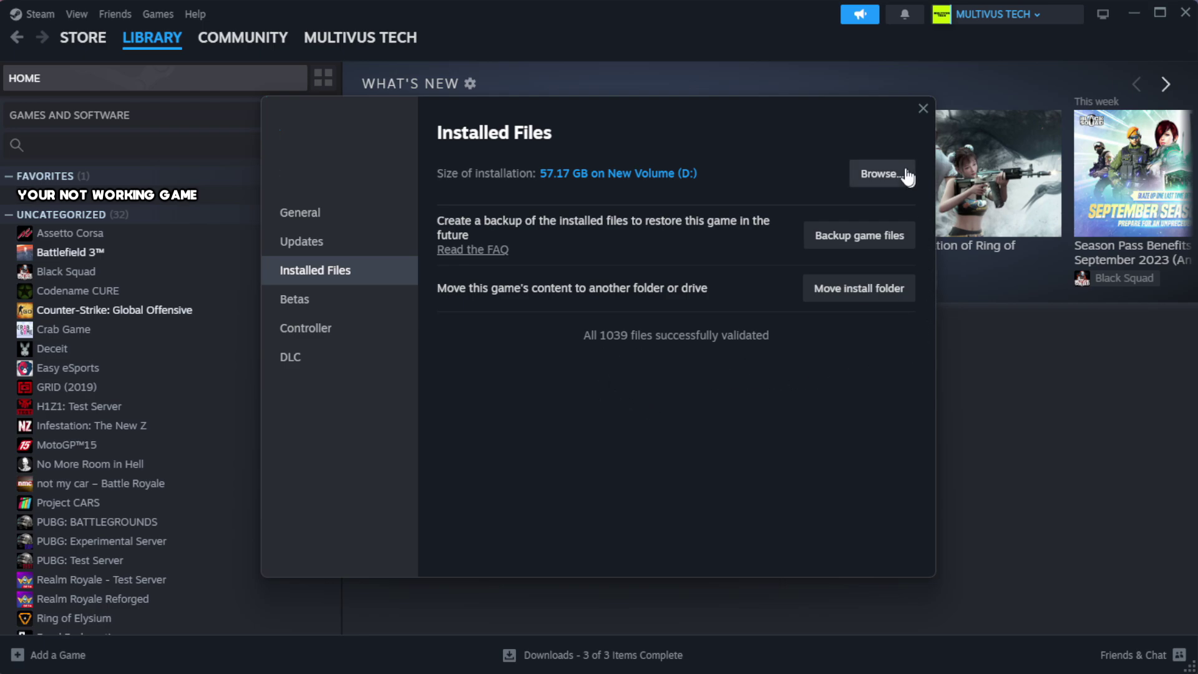
Step: Browse the game's install folder and open the YOUR NOT WORKING GAME shortcut's properties
{"action": "left_click", "coordinate": [881, 181]}
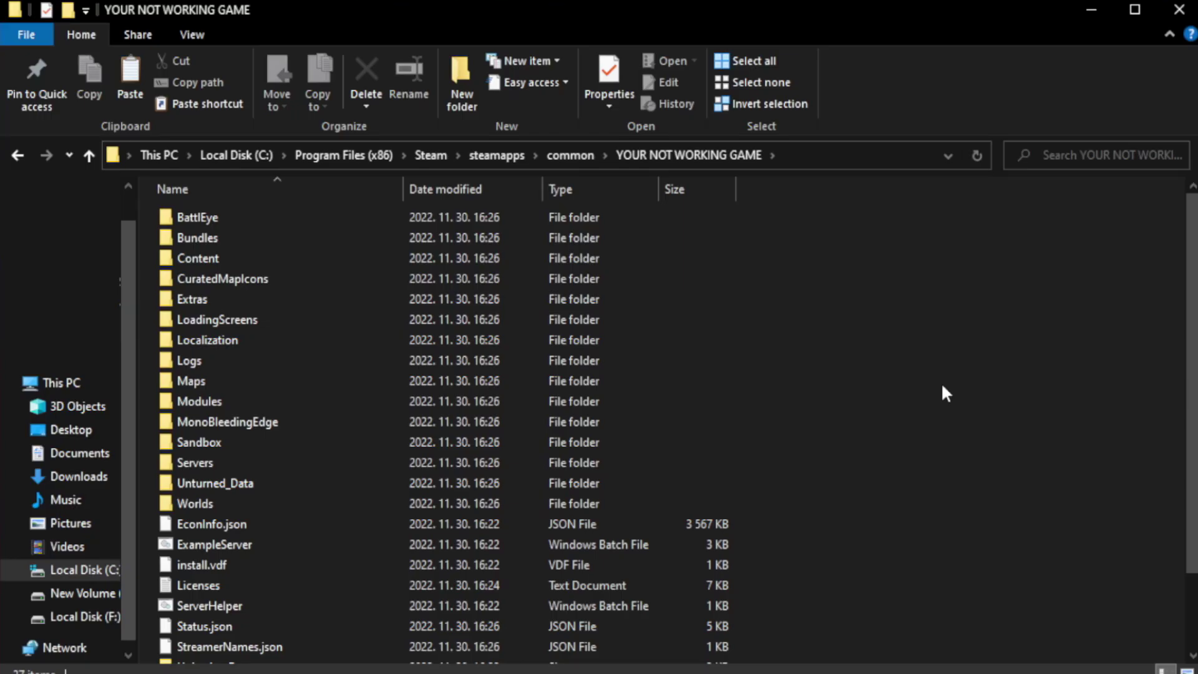
{"action": "scroll", "coordinate": [1152, 351], "scroll_direction": "down", "scroll_amount": 2}
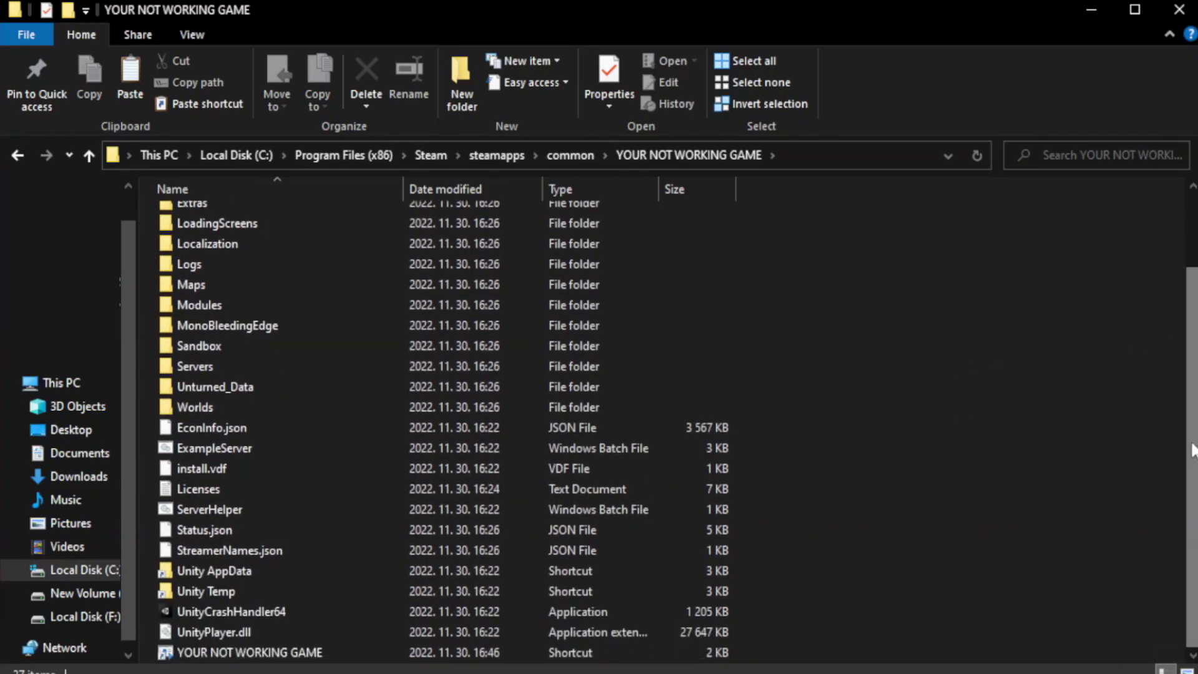
{"action": "left_click", "coordinate": [437, 654]}
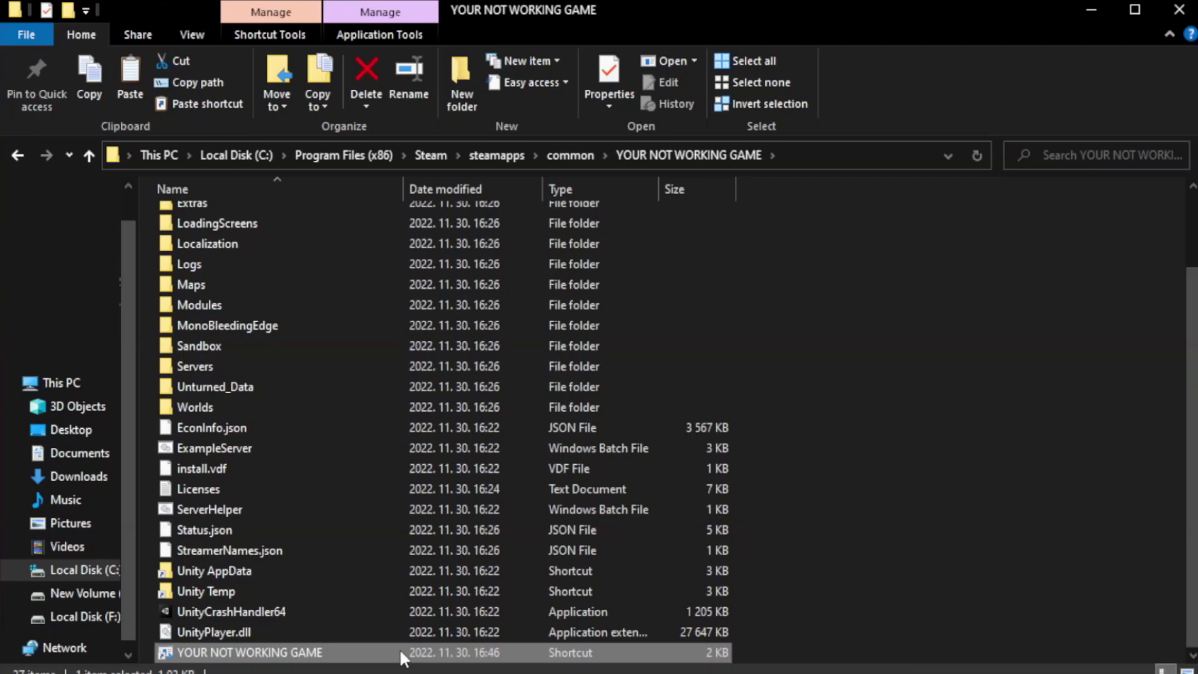
{"action": "right_click", "coordinate": [400, 654]}
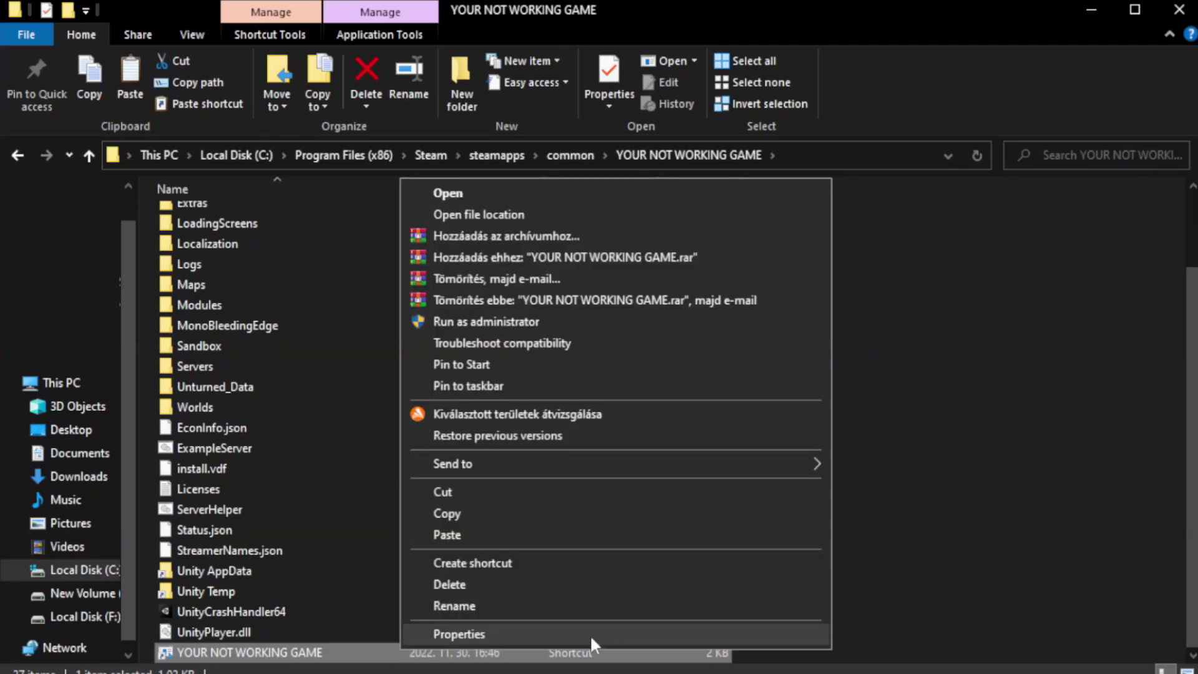
{"action": "left_click", "coordinate": [612, 634]}
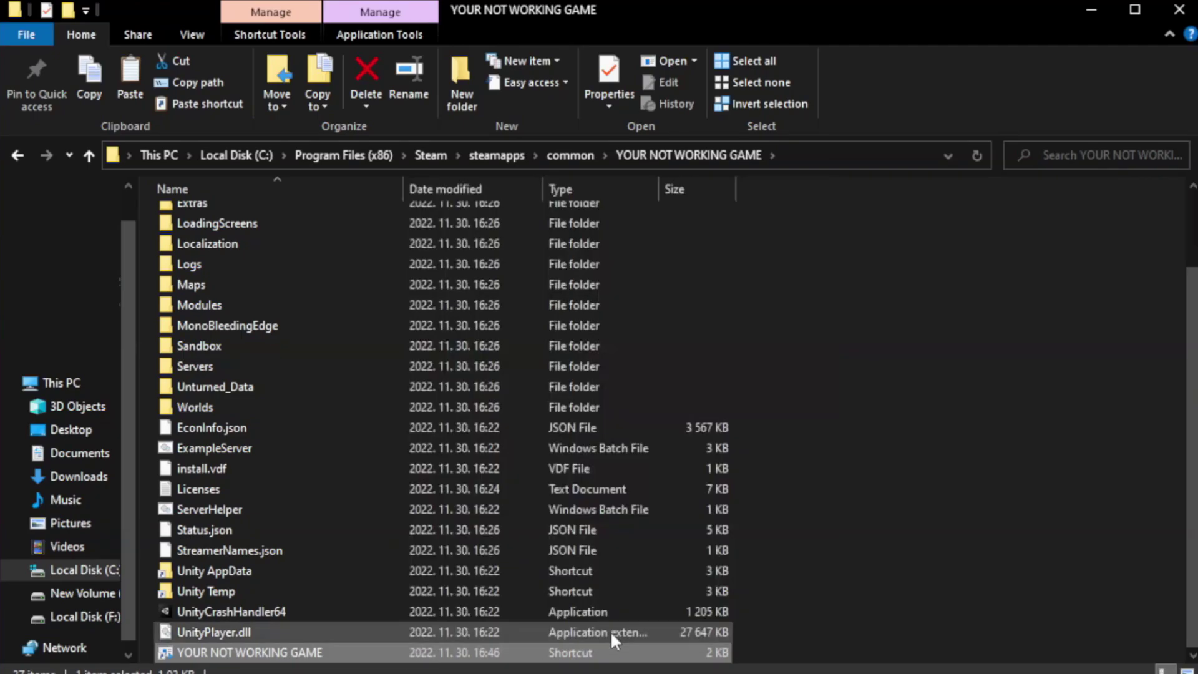
Step: Set the game shortcut to Windows 8 compatibility mode and run as administrator, then apply
{"action": "left_click_drag", "start_coordinate": [598, 335], "coordinate": [601, 122]}
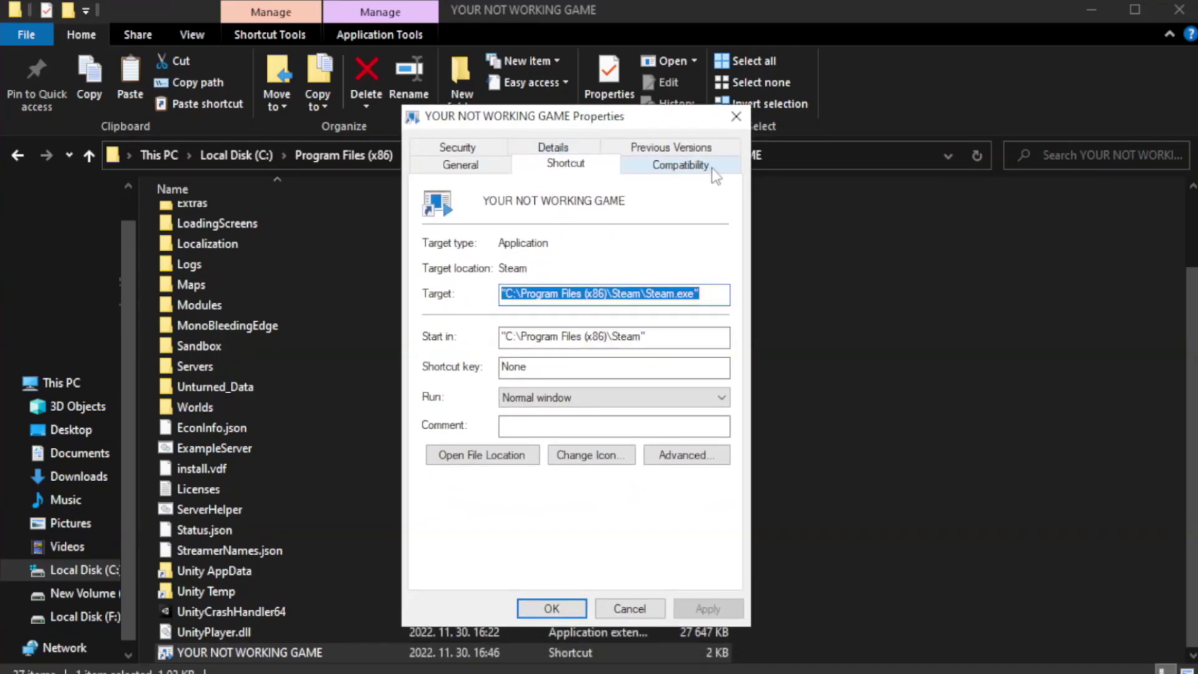
{"action": "left_click", "coordinate": [674, 167]}
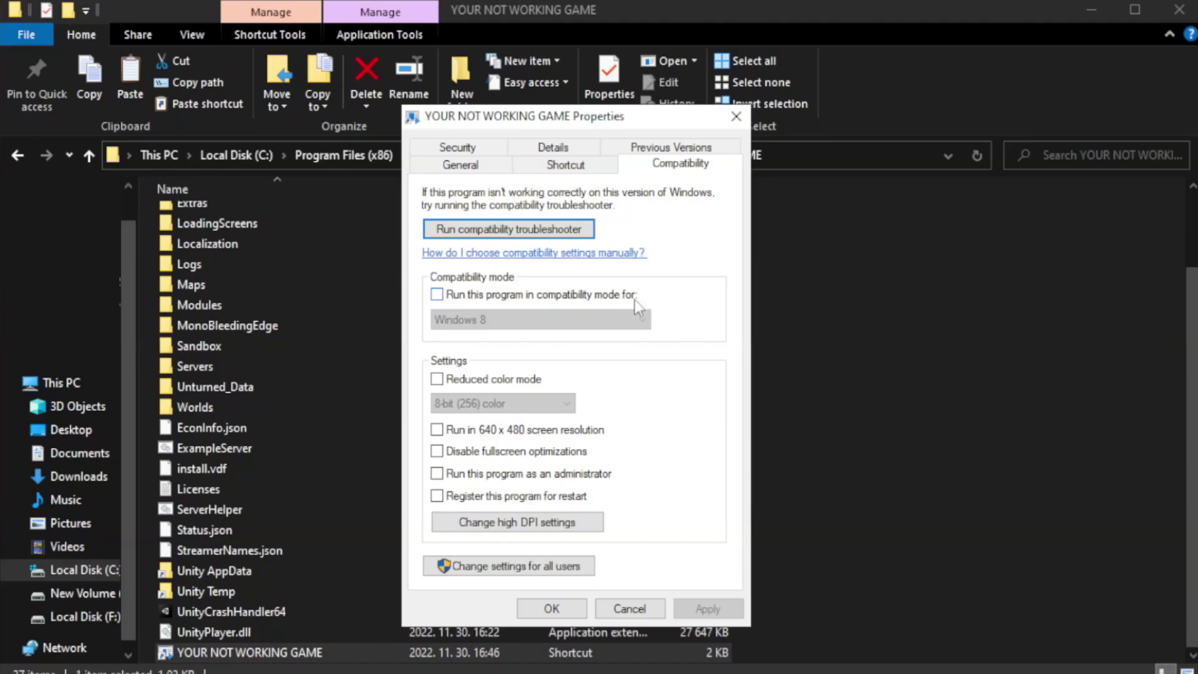
{"action": "left_click", "coordinate": [474, 294]}
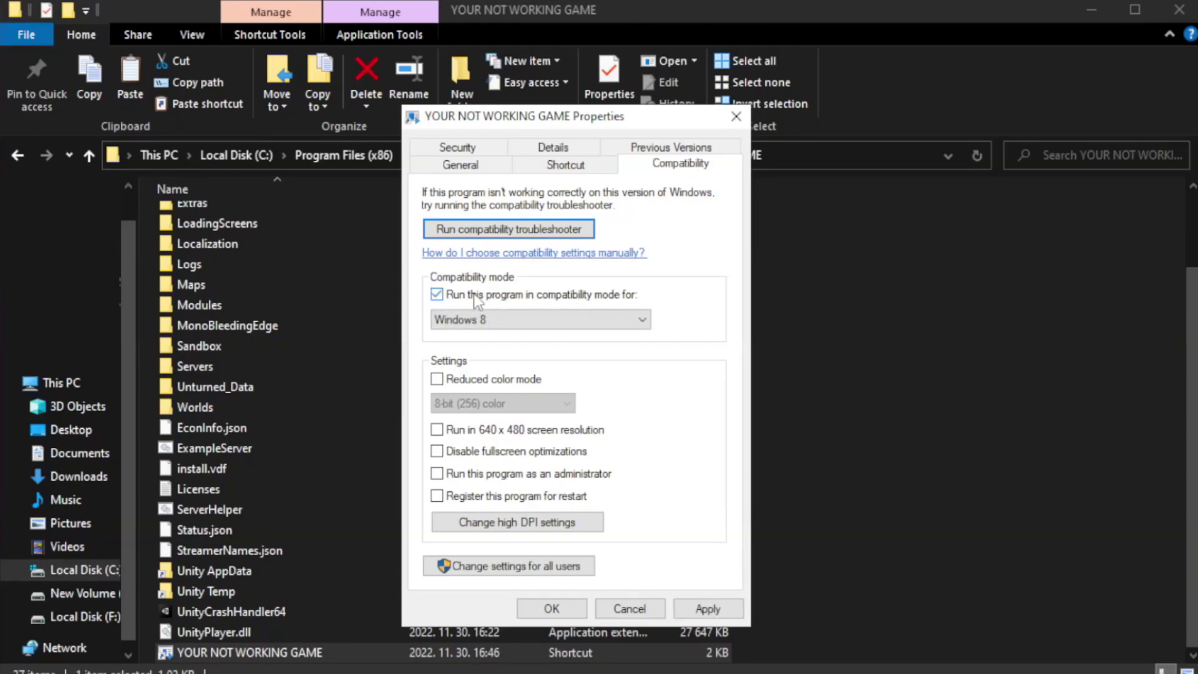
{"action": "left_click", "coordinate": [528, 317]}
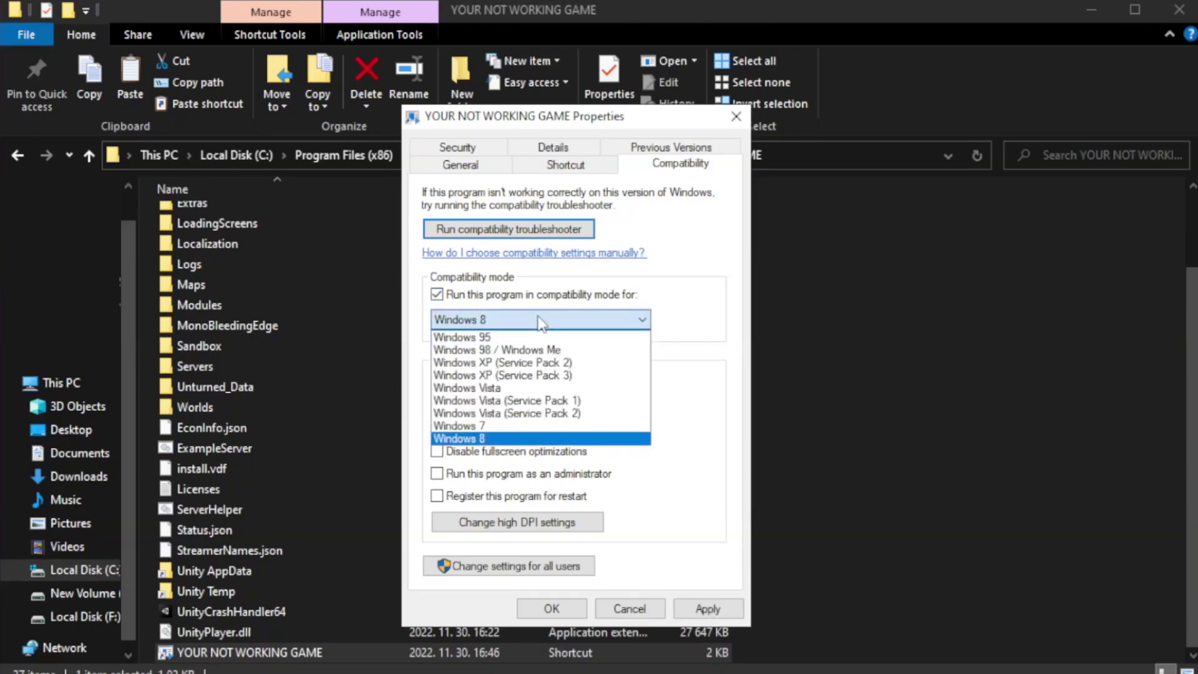
{"action": "left_click", "coordinate": [509, 440]}
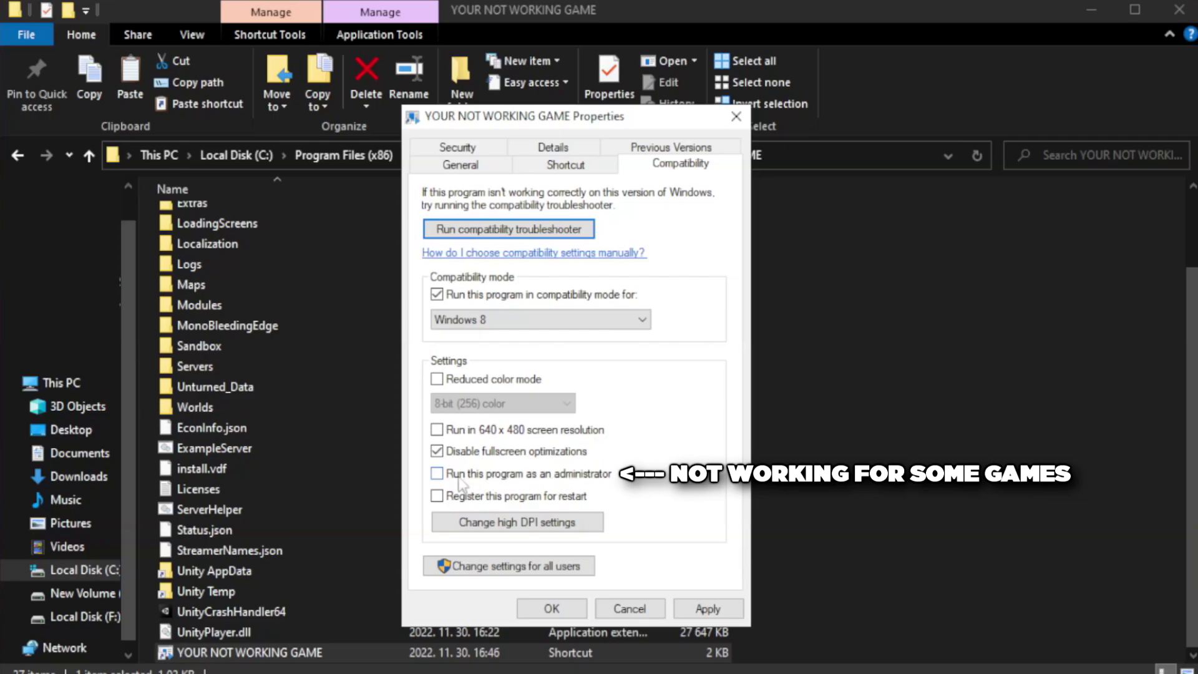
{"action": "left_click", "coordinate": [470, 482]}
{"action": "left_click", "coordinate": [708, 610]}
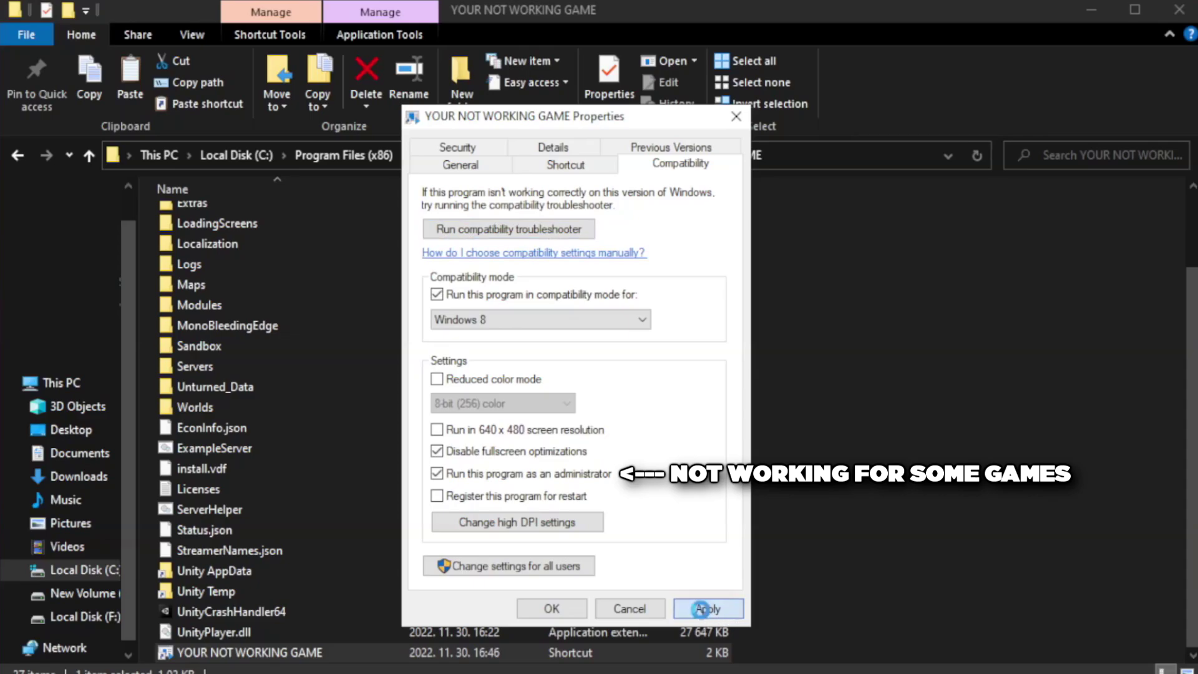
{"action": "left_click", "coordinate": [549, 612]}
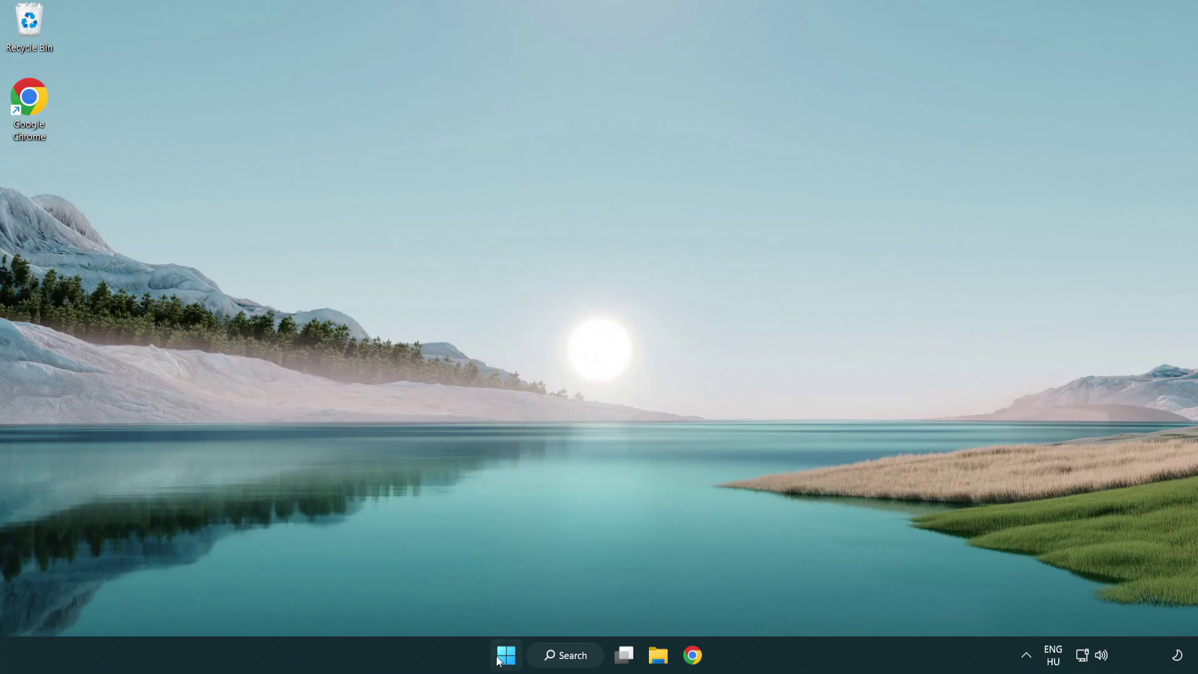
Step: Open the Win+X power-user menu from the Start button
{"action": "right_click", "coordinate": [507, 660]}
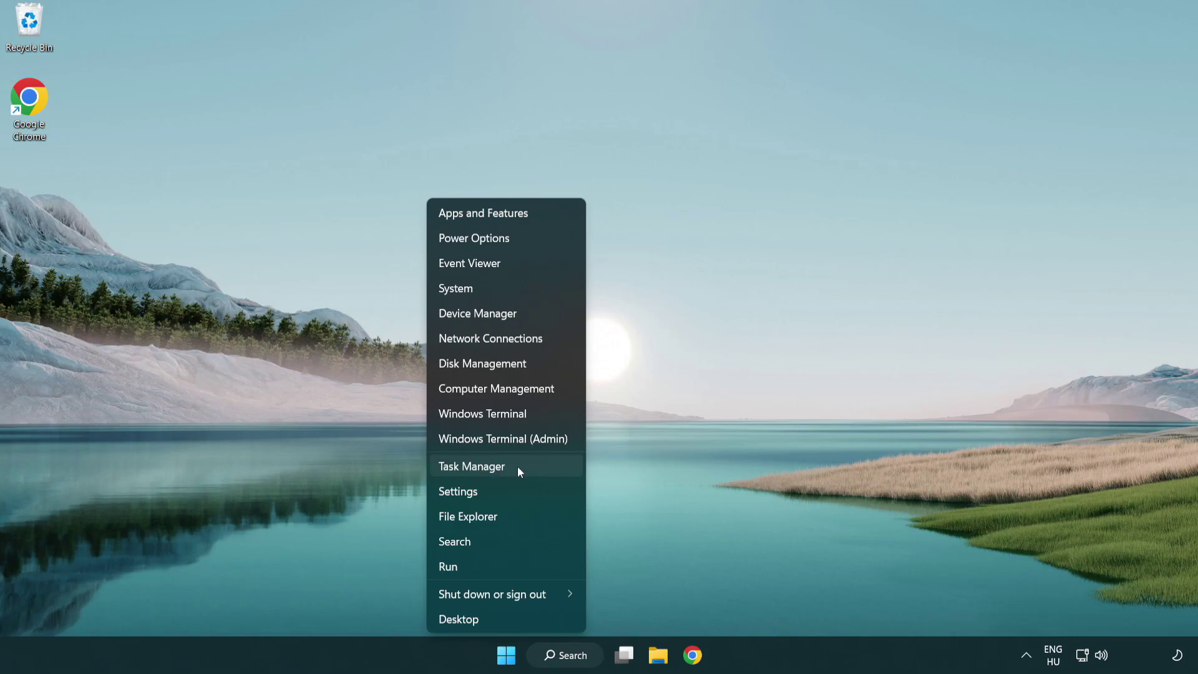
Step: Disable Terminal, Phone Link, Cortana and Windows Security notification in Task Manager's Startup apps
{"action": "left_click", "coordinate": [531, 473]}
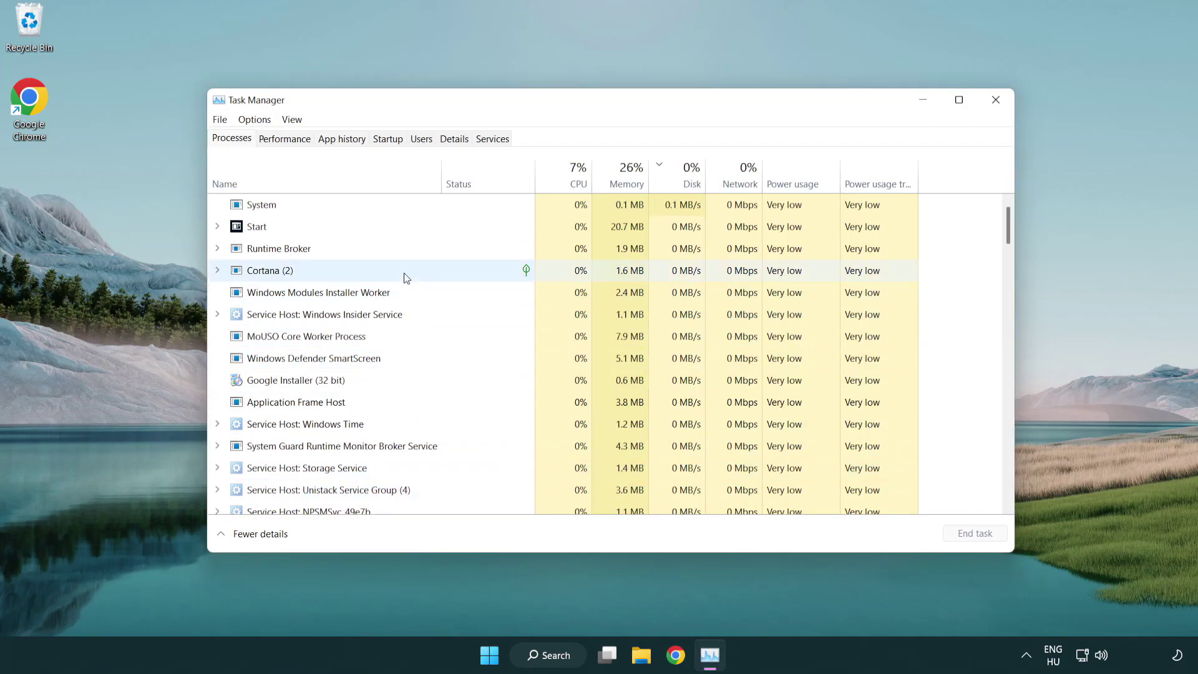
{"action": "left_click", "coordinate": [388, 138]}
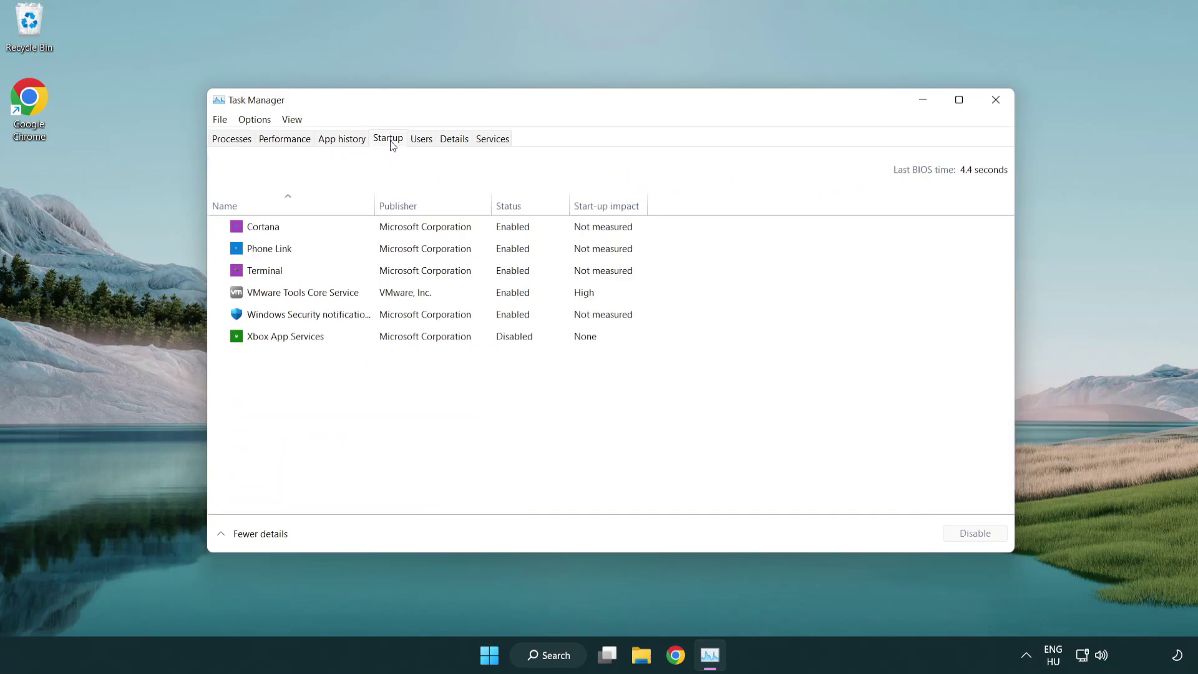
{"action": "left_click", "coordinate": [392, 273]}
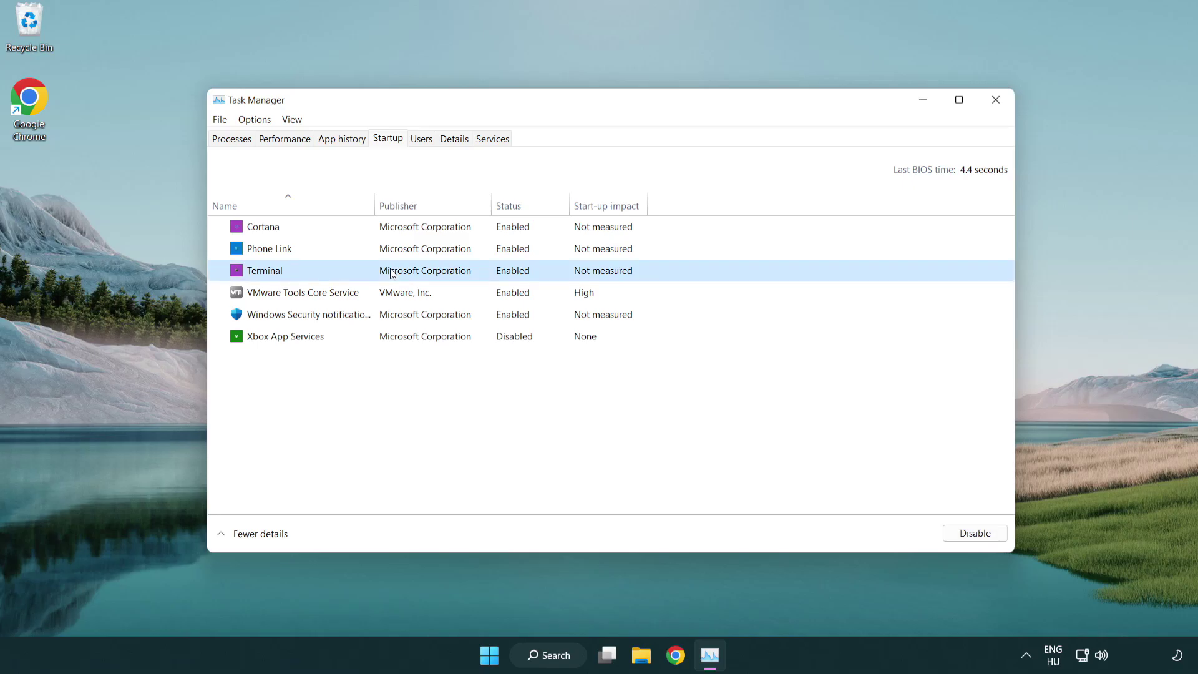
{"action": "left_click", "coordinate": [964, 533]}
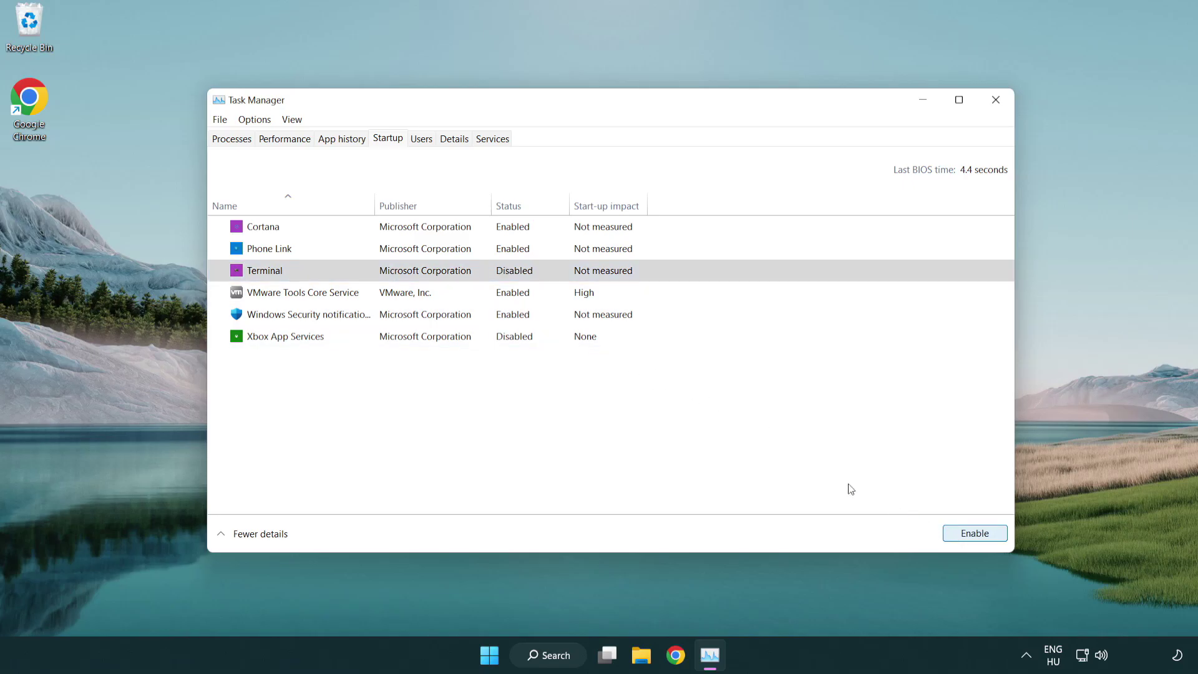
{"action": "left_click", "coordinate": [503, 254]}
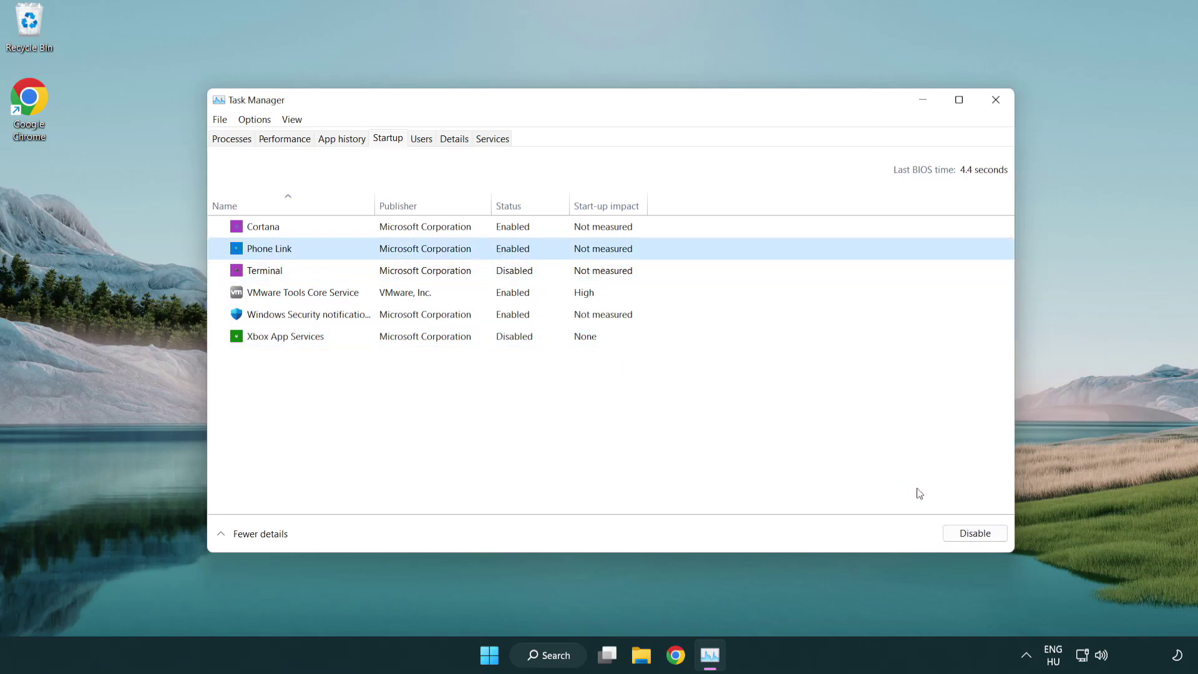
{"action": "left_click", "coordinate": [973, 535]}
{"action": "left_click", "coordinate": [428, 233]}
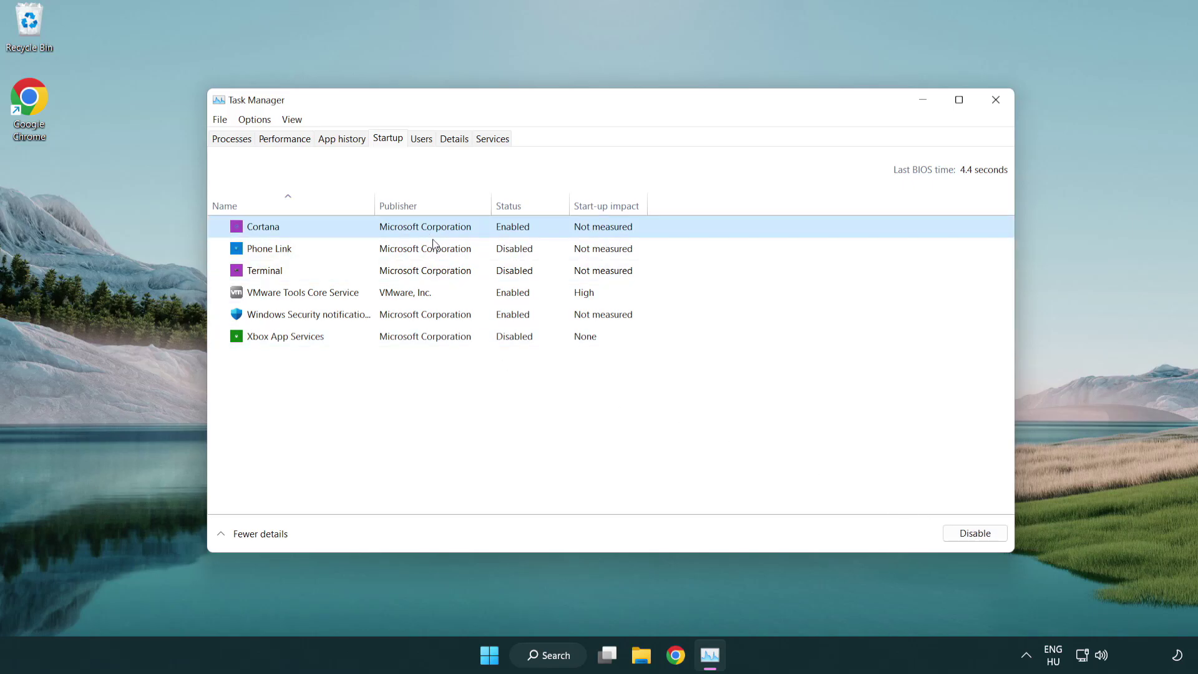
{"action": "left_click", "coordinate": [952, 532]}
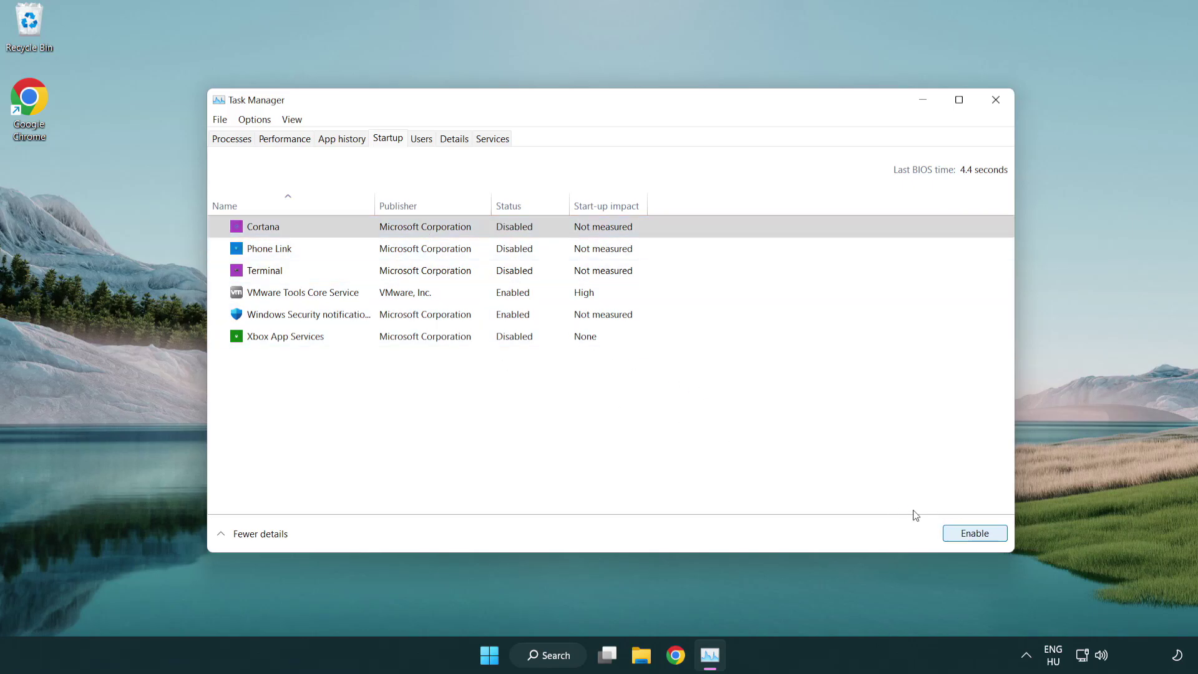
{"action": "left_click", "coordinate": [569, 323]}
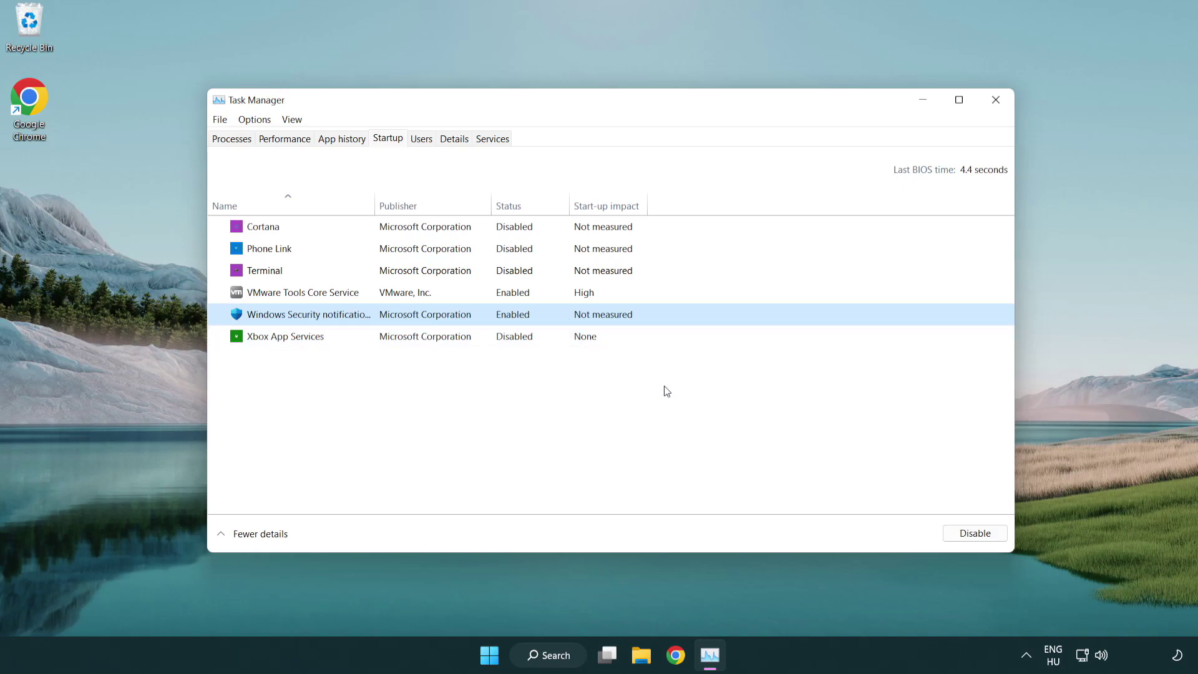
{"action": "left_click", "coordinate": [945, 530]}
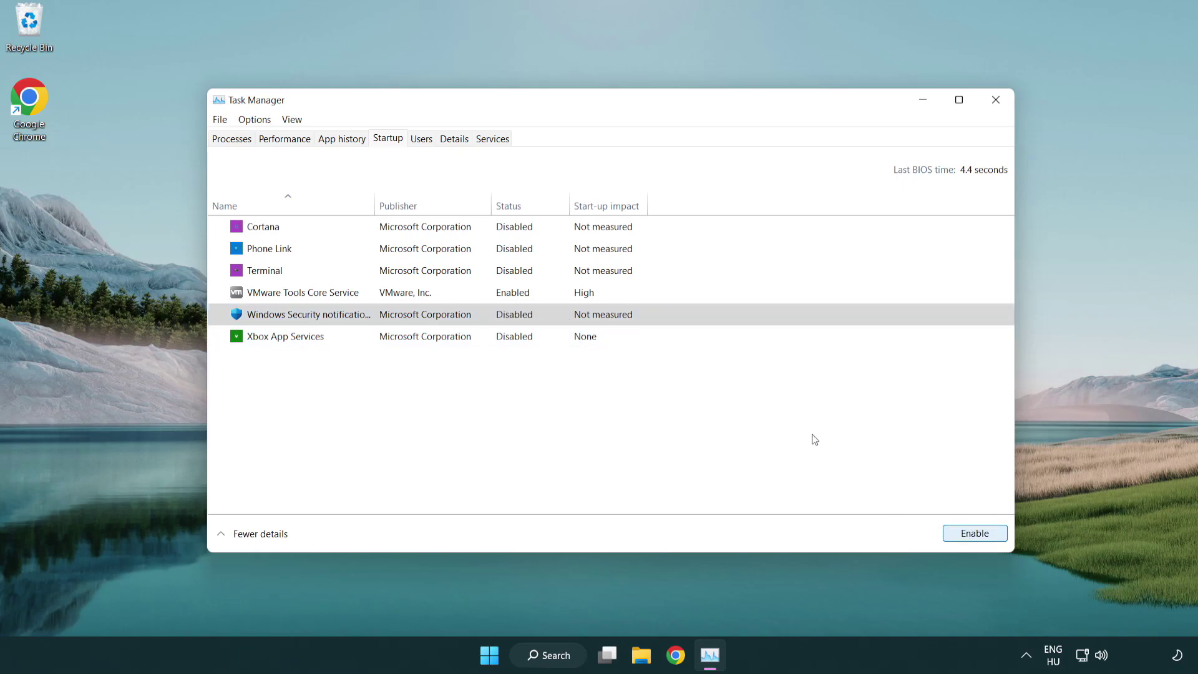
Step: Close Task Manager and launch Command Prompt as administrator via a 'cmd' search
{"action": "left_click", "coordinate": [999, 107]}
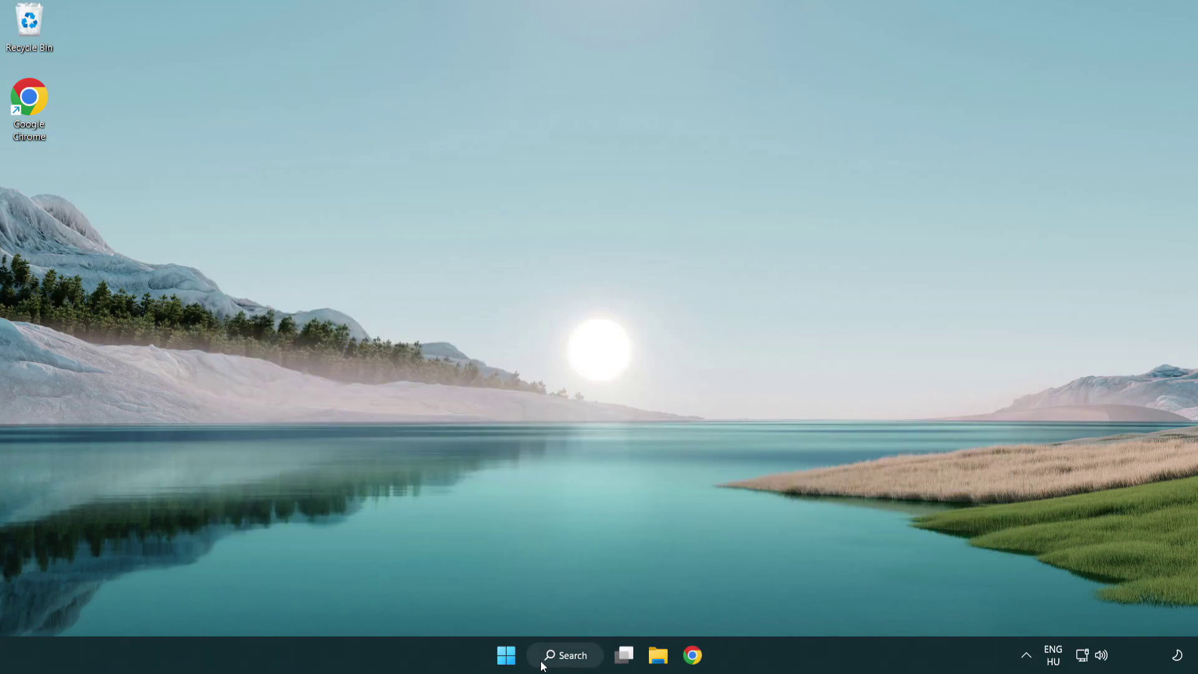
{"action": "left_click", "coordinate": [560, 655]}
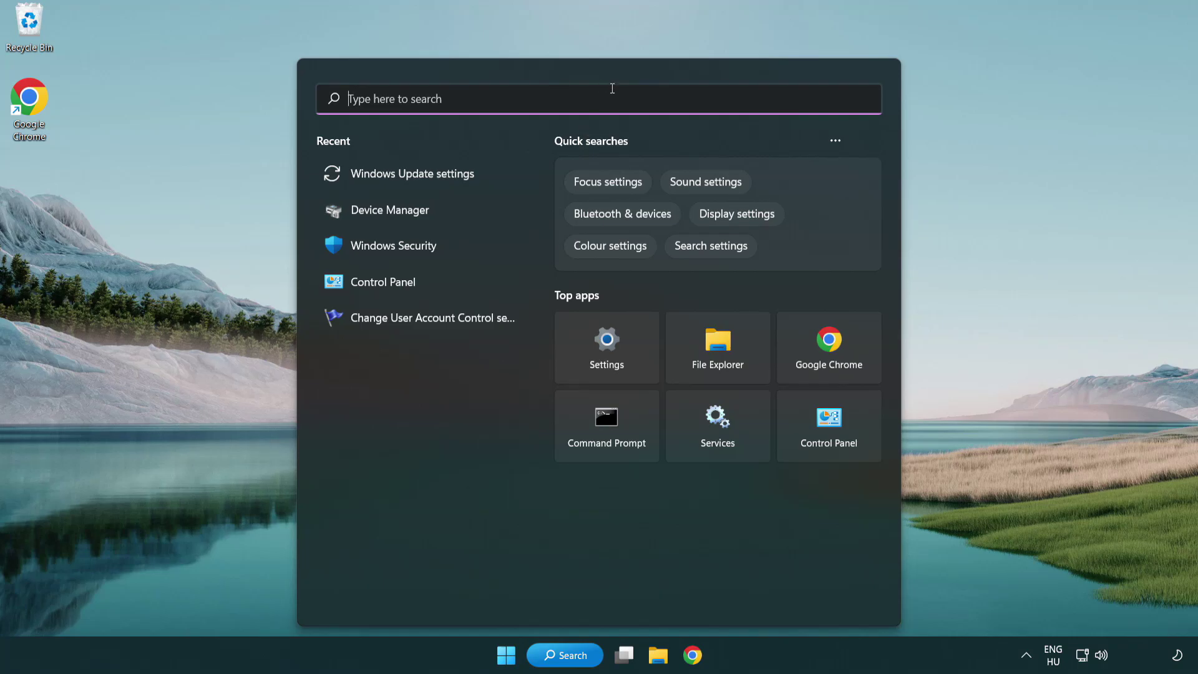
{"action": "type", "text": "cmd"}
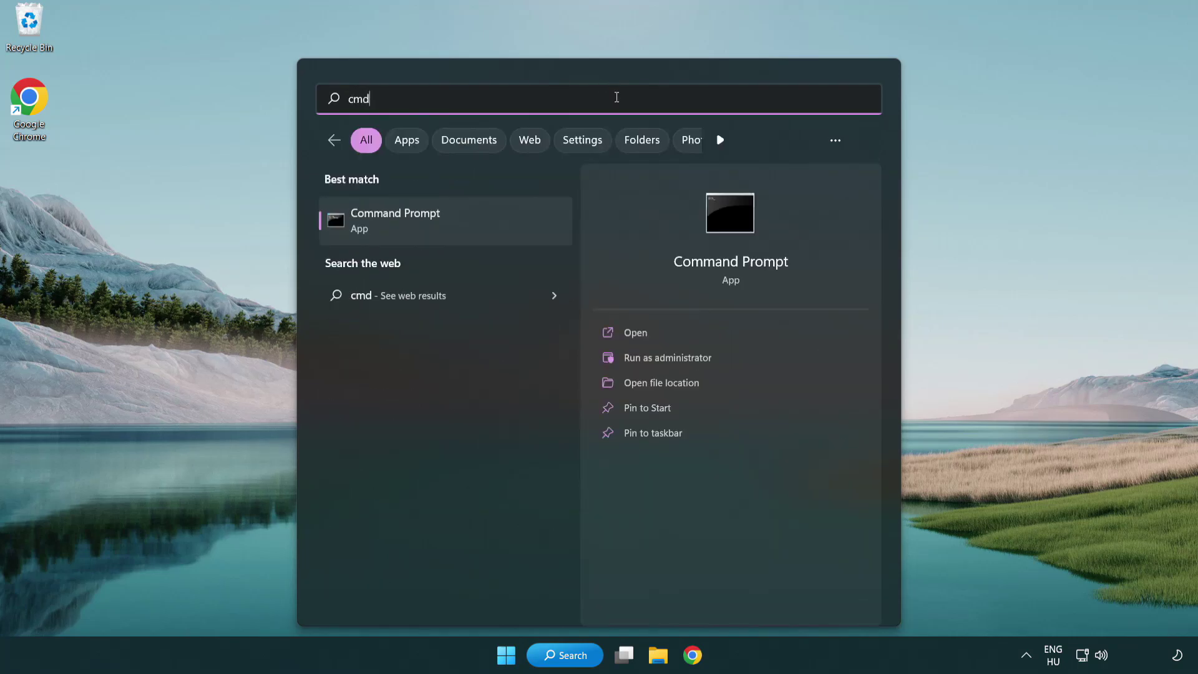
{"action": "right_click", "coordinate": [458, 223]}
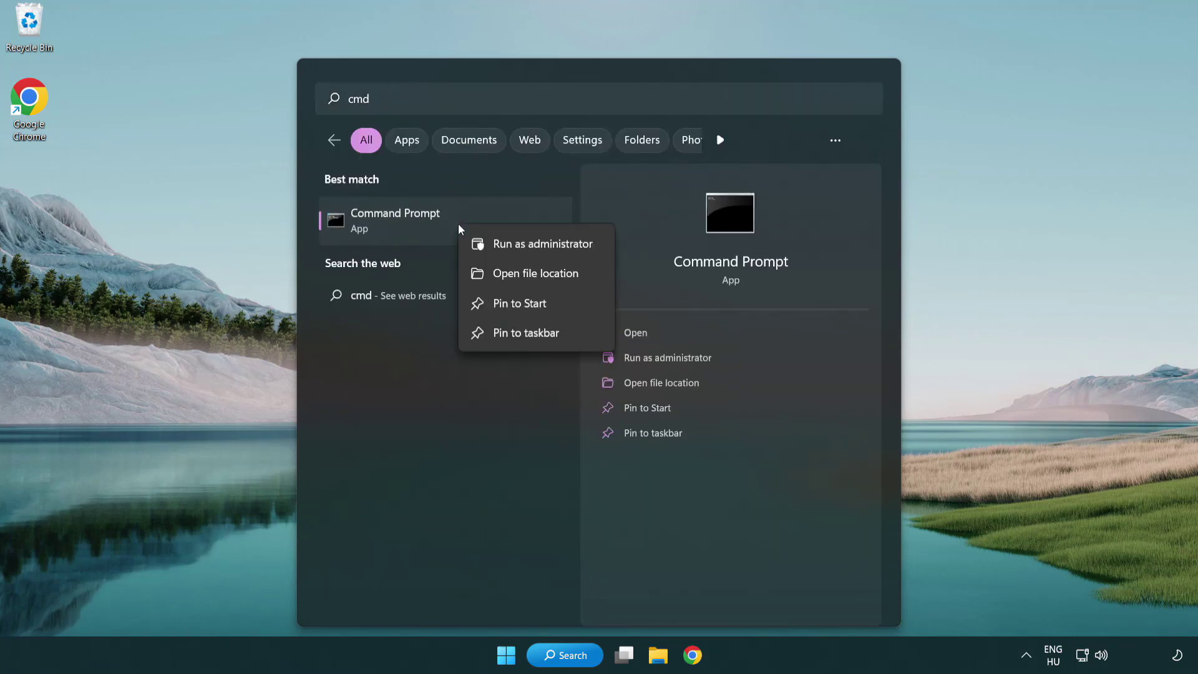
{"action": "left_click", "coordinate": [541, 249]}
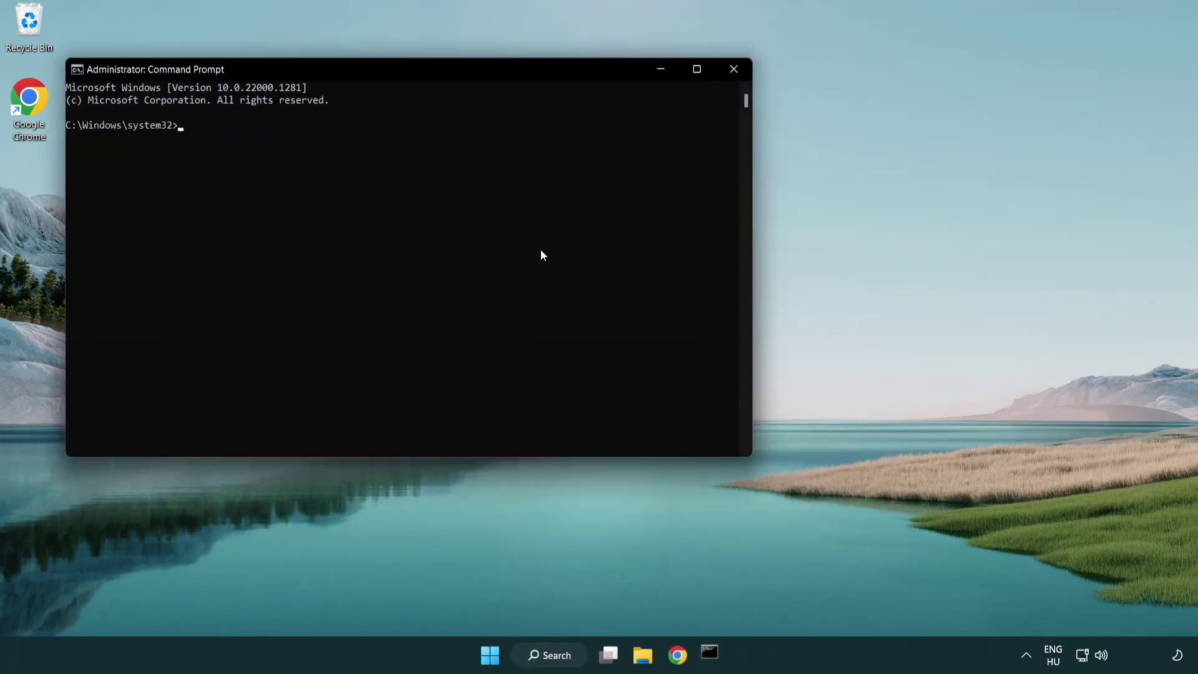
Step: Run sfc /scannow to check system files for integrity violations
{"action": "left_click_drag", "start_coordinate": [426, 70], "coordinate": [603, 122]}
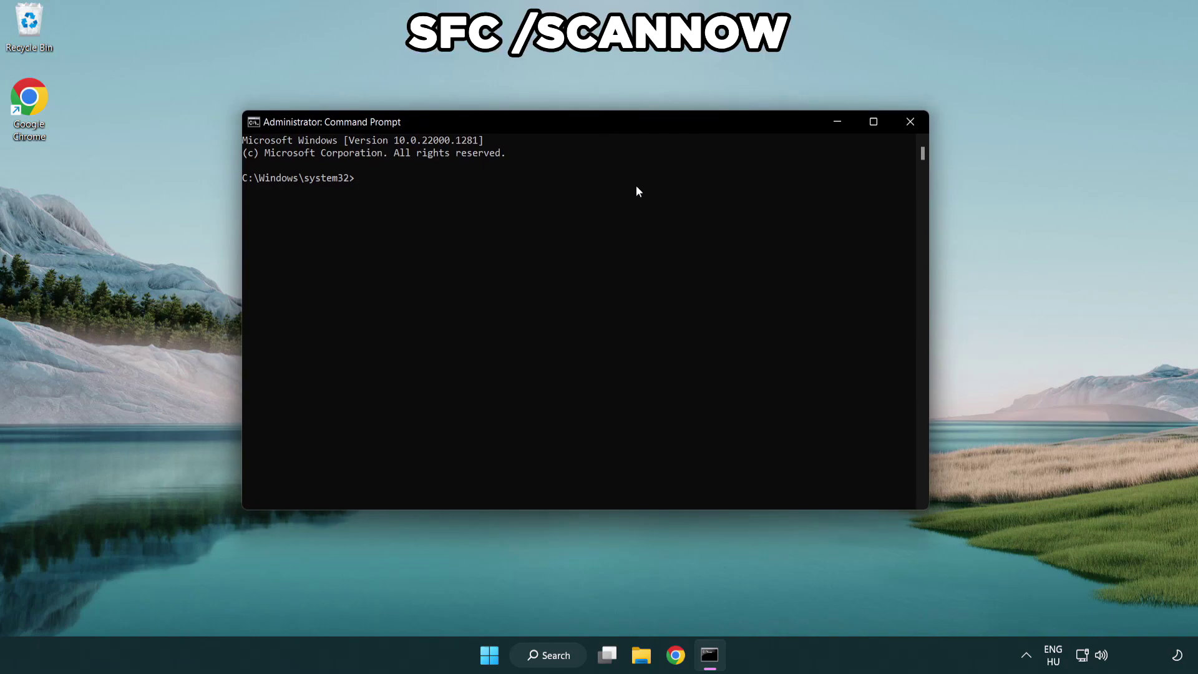
{"action": "type", "text": "sfc /scannow"}
{"action": "key", "text": "Return"}
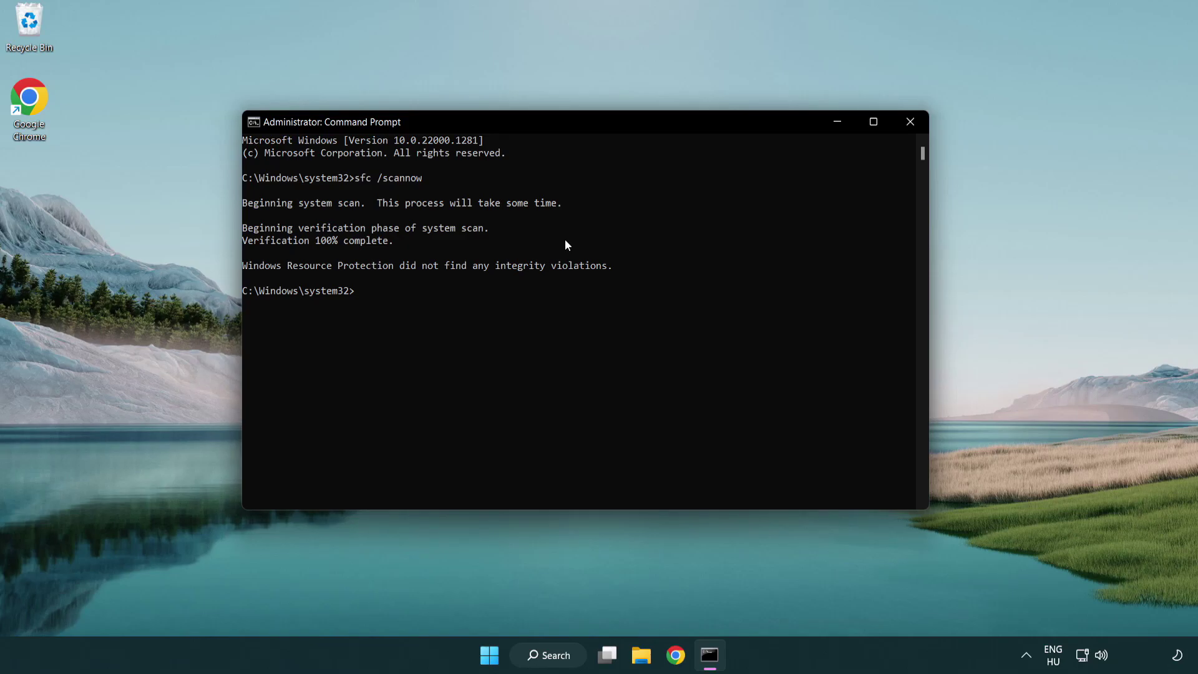
Step: Close the Command Prompt and bring up the Start menu's power options to restart
{"action": "left_click", "coordinate": [911, 122]}
{"action": "left_click", "coordinate": [511, 652]}
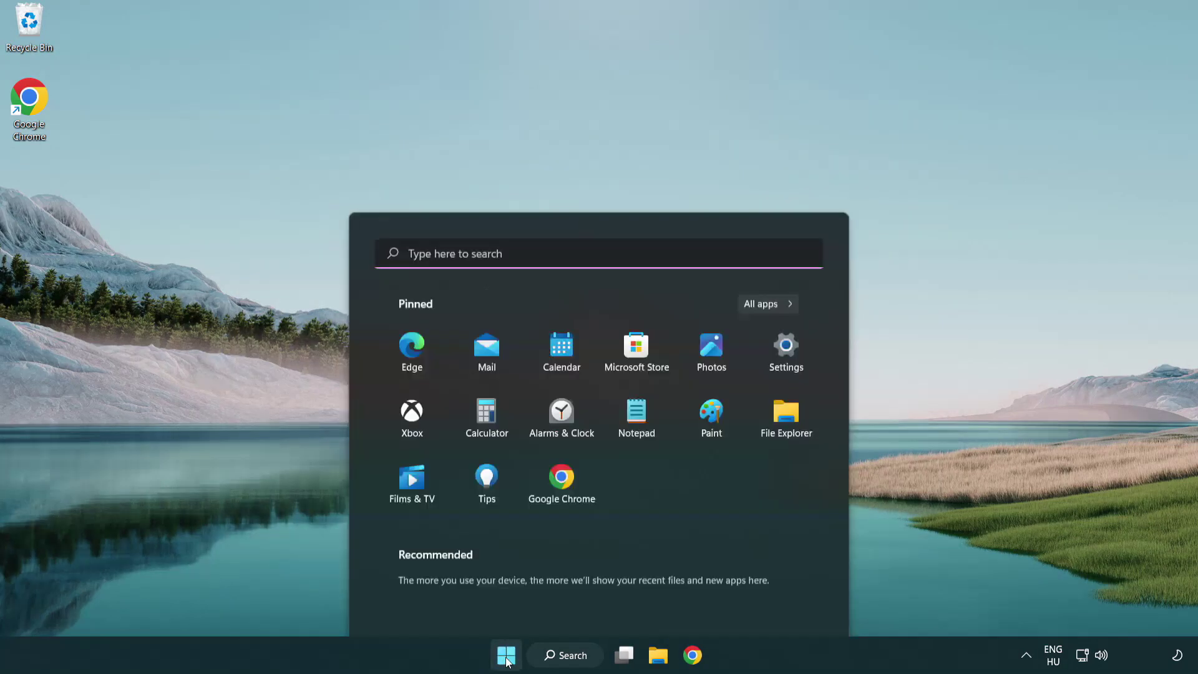
{"action": "left_click", "coordinate": [793, 601]}
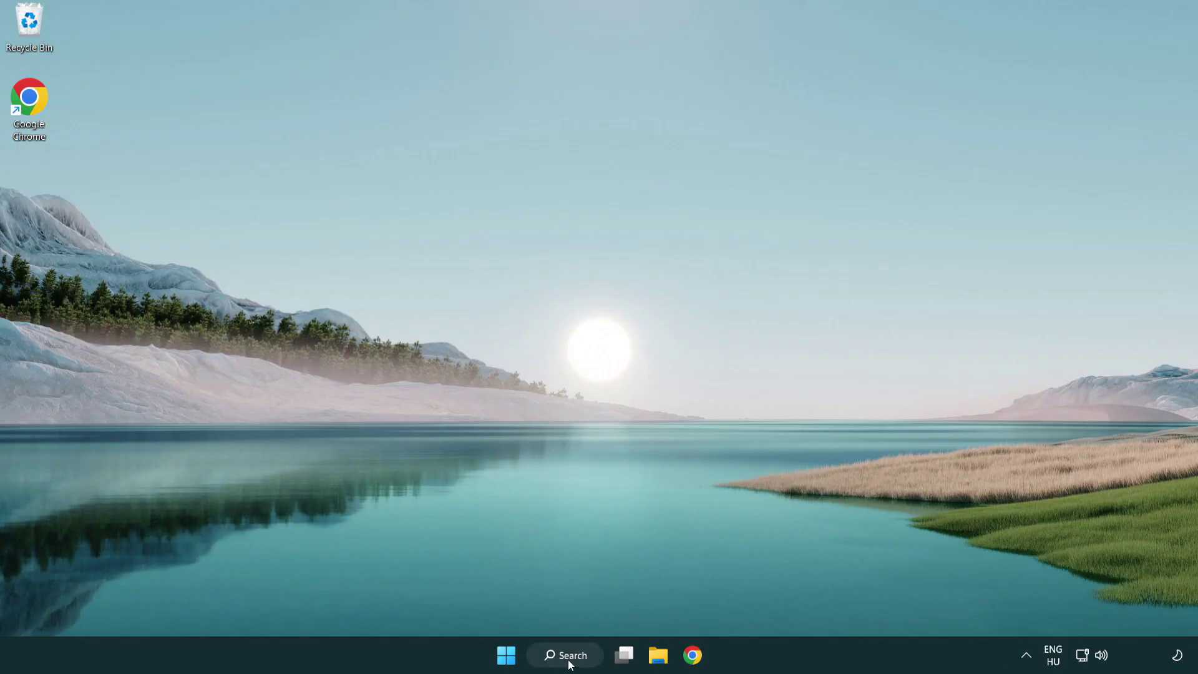
Step: Search for 'security' and launch the Windows Security app
{"action": "left_click", "coordinate": [568, 655]}
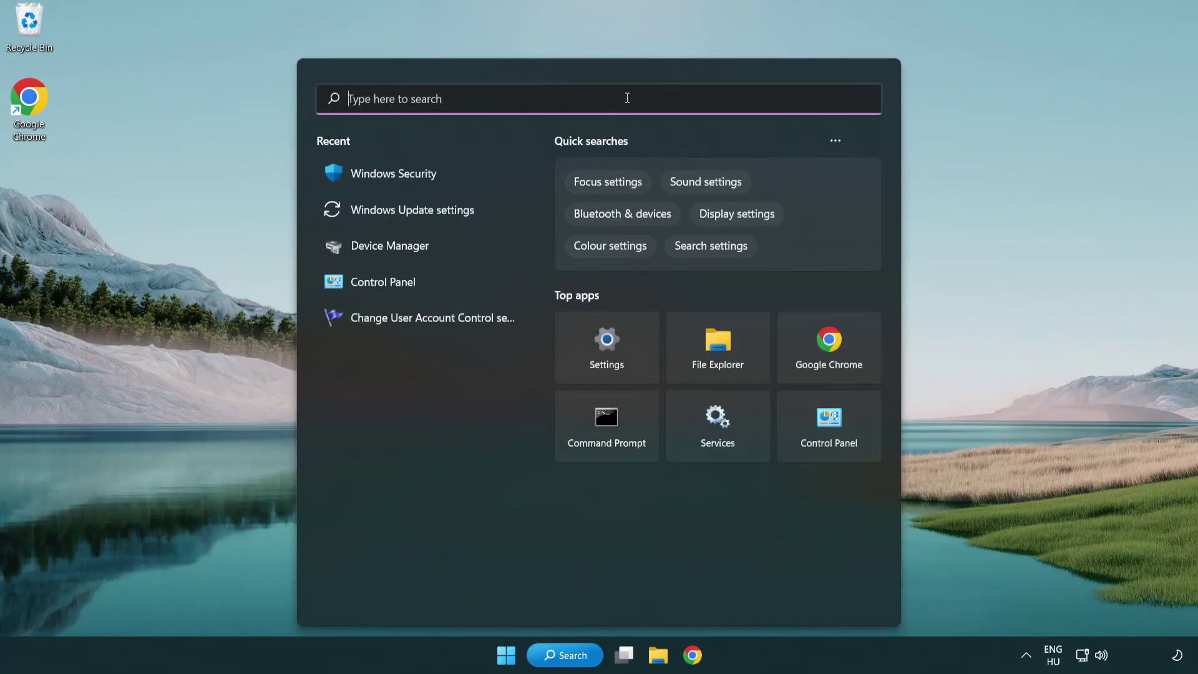
{"action": "type", "text": "secu"}
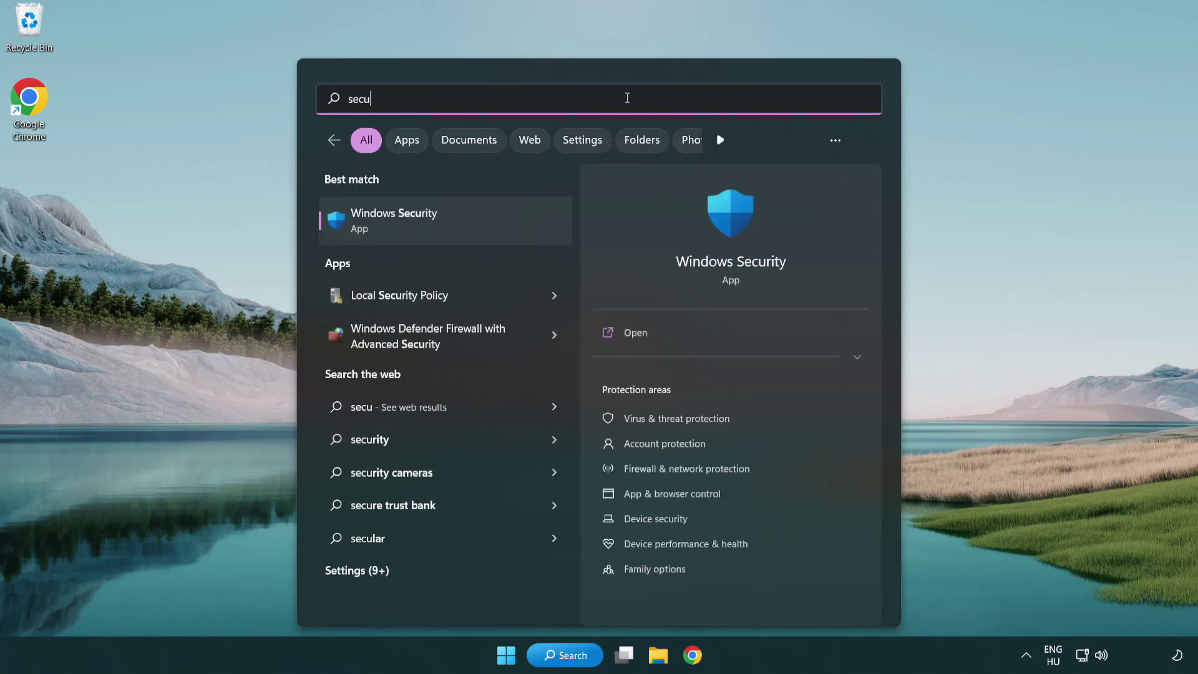
{"action": "type", "text": "rity"}
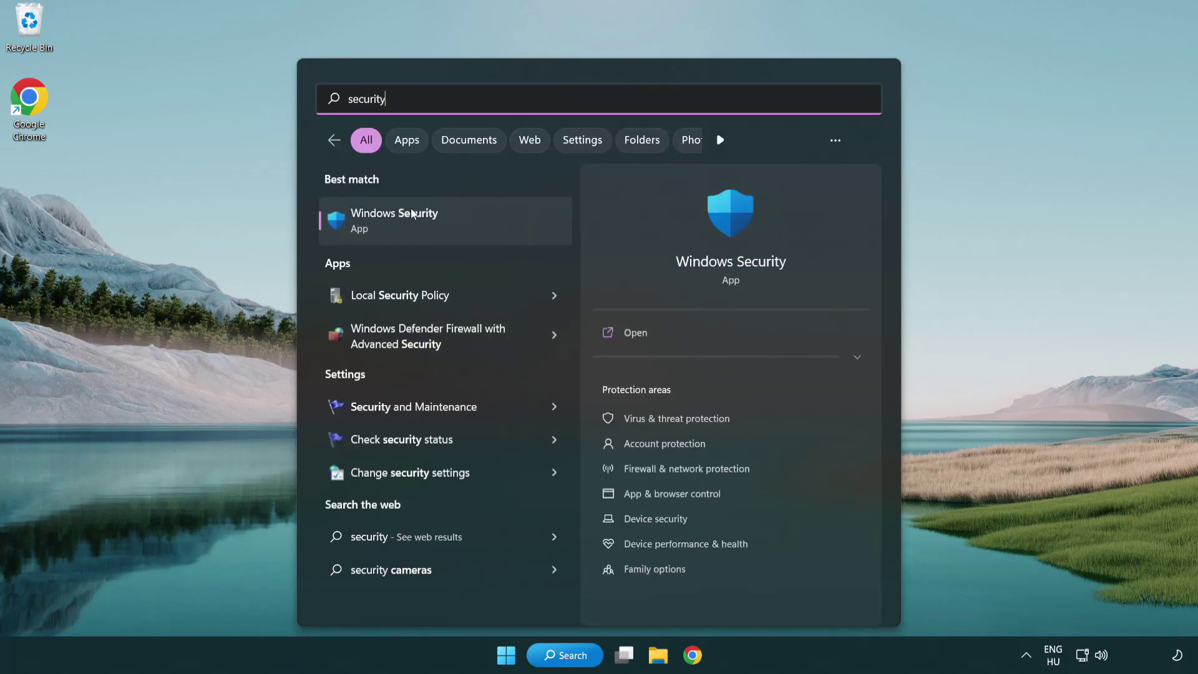
{"action": "left_click", "coordinate": [490, 232]}
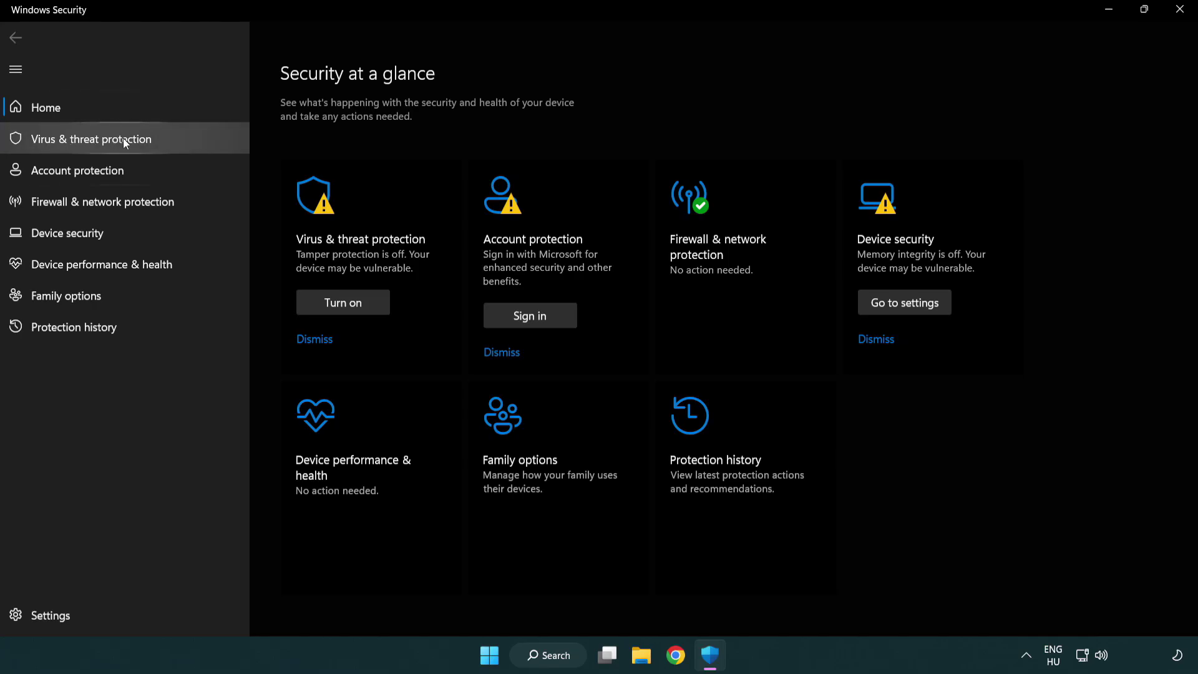
Step: Go through Virus & threat protection > Manage settings to the Add or remove exclusions page
{"action": "left_click", "coordinate": [181, 140]}
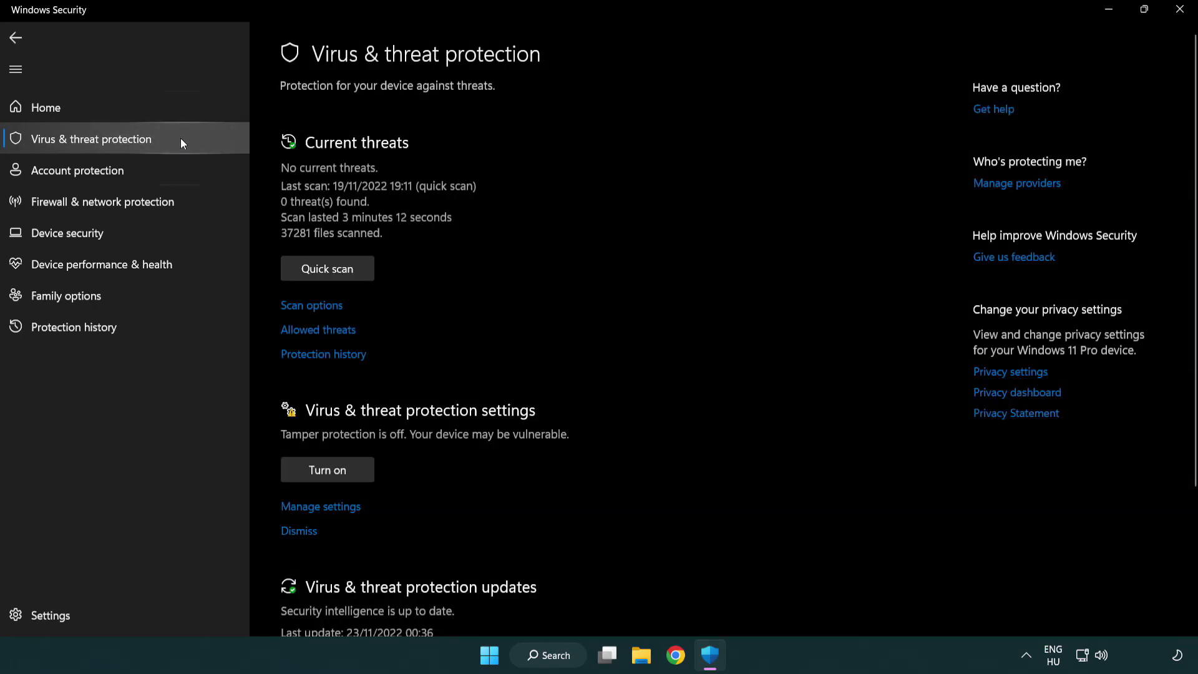
{"action": "scroll", "coordinate": [346, 269], "scroll_direction": "down", "scroll_amount": 2}
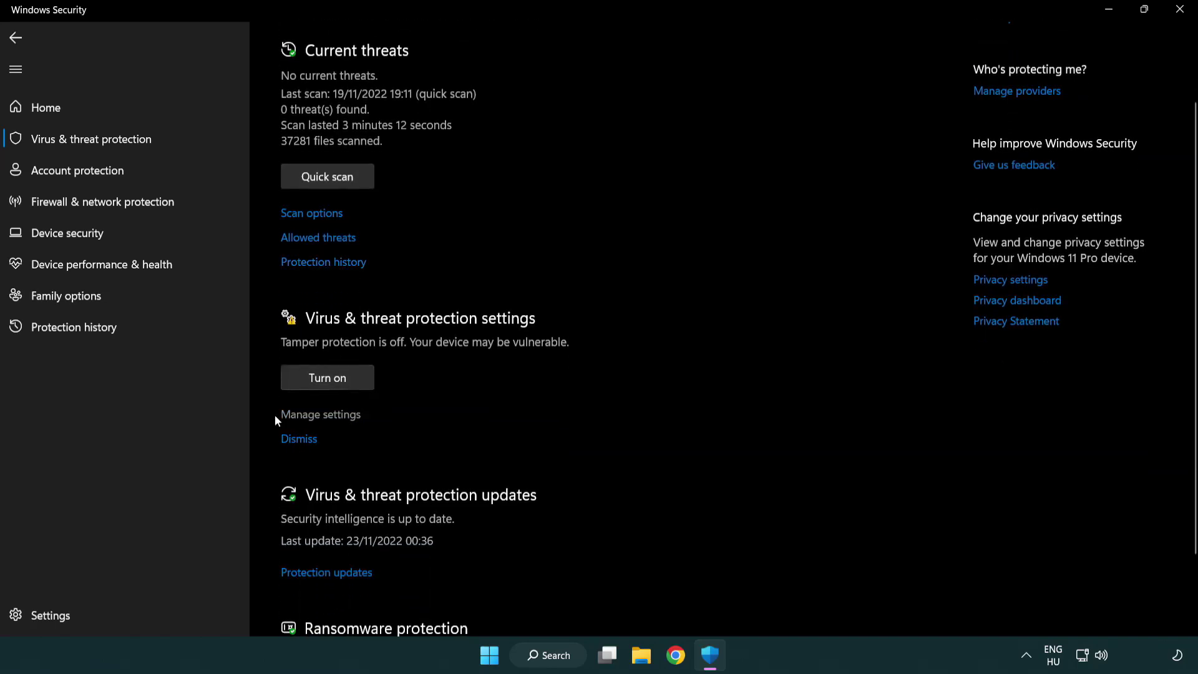
{"action": "left_click", "coordinate": [319, 415]}
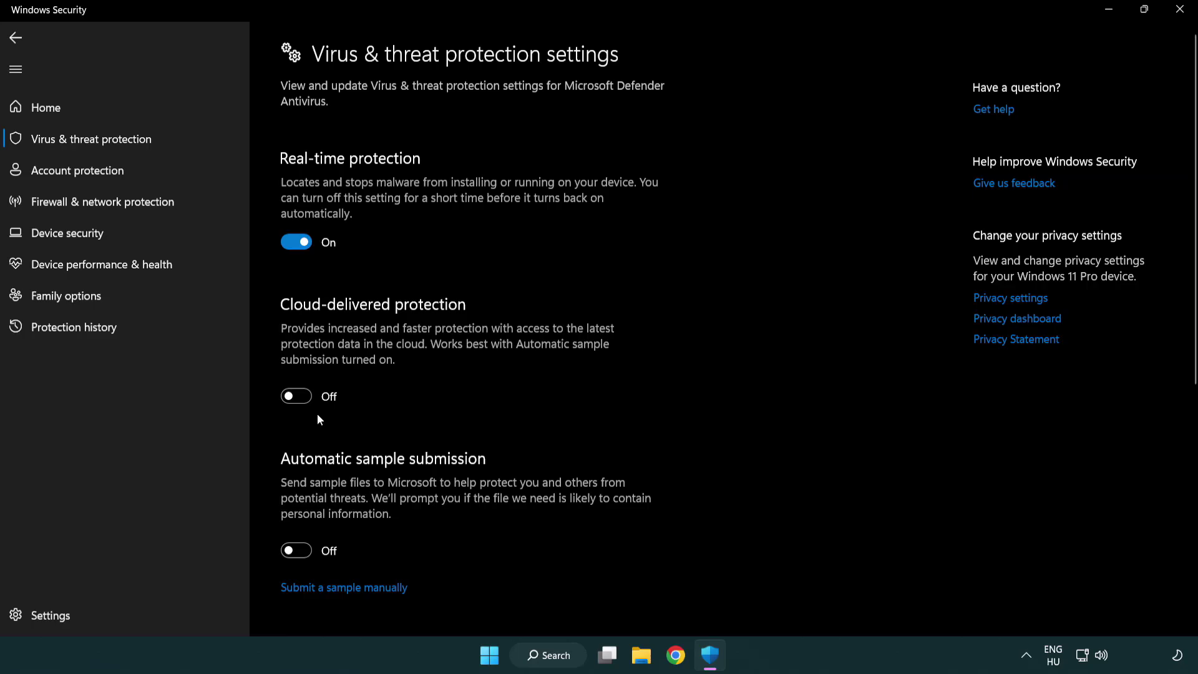
{"action": "scroll", "coordinate": [318, 416], "scroll_direction": "down", "scroll_amount": 8}
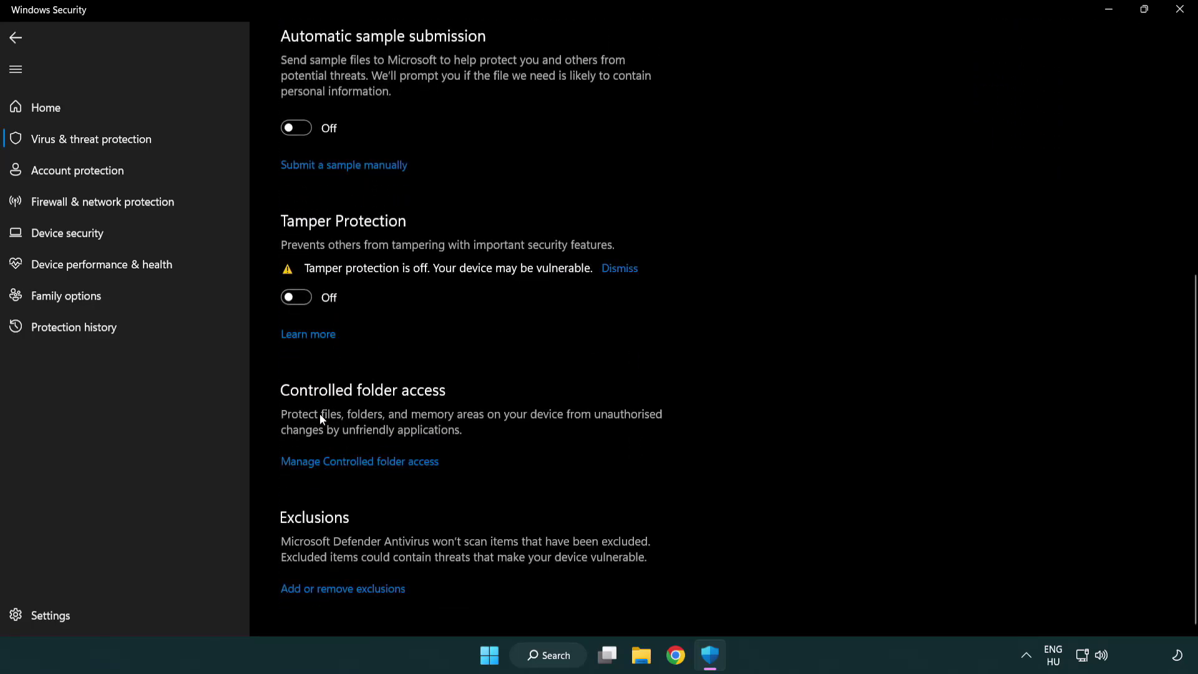
{"action": "left_click", "coordinate": [322, 598]}
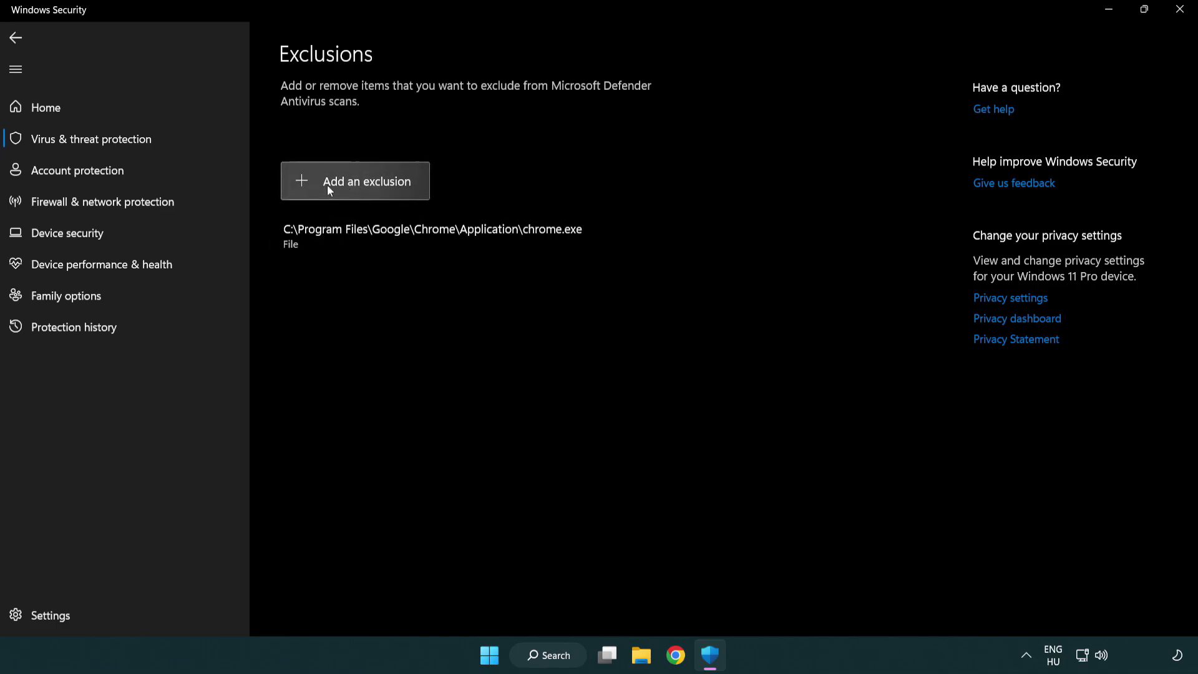
Step: Start adding a File exclusion and move up to This PC in the file picker
{"action": "left_click", "coordinate": [360, 187]}
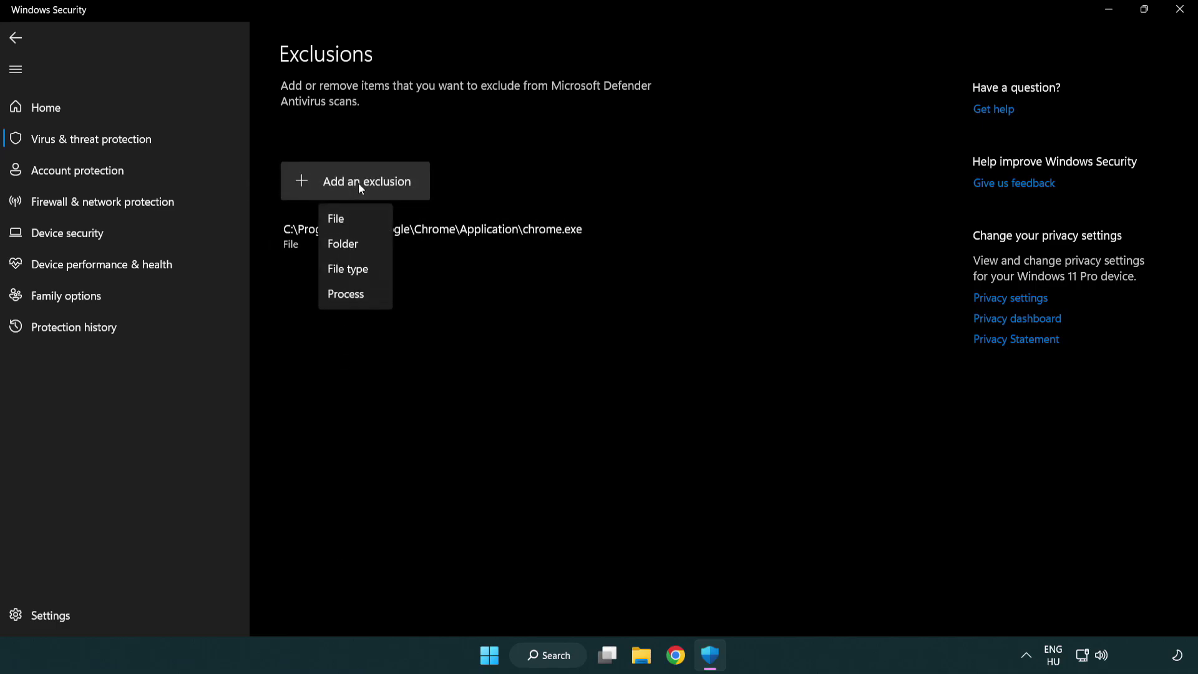
{"action": "left_click", "coordinate": [361, 221]}
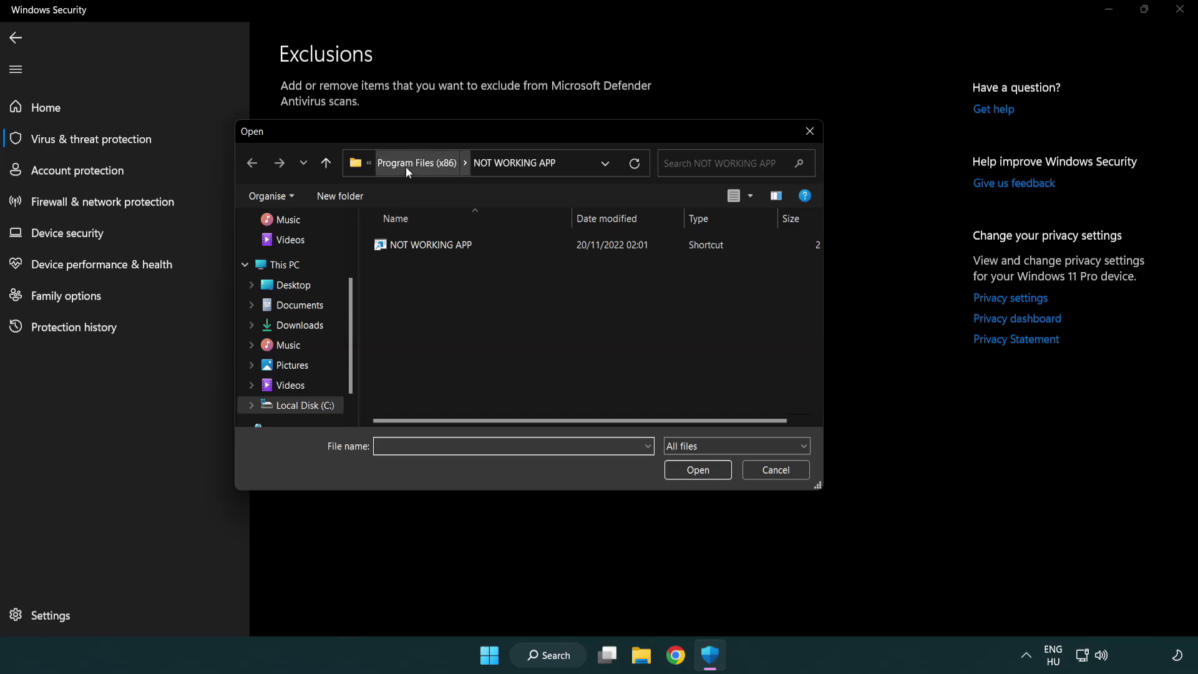
{"action": "left_click", "coordinate": [406, 164]}
{"action": "left_click", "coordinate": [411, 165]}
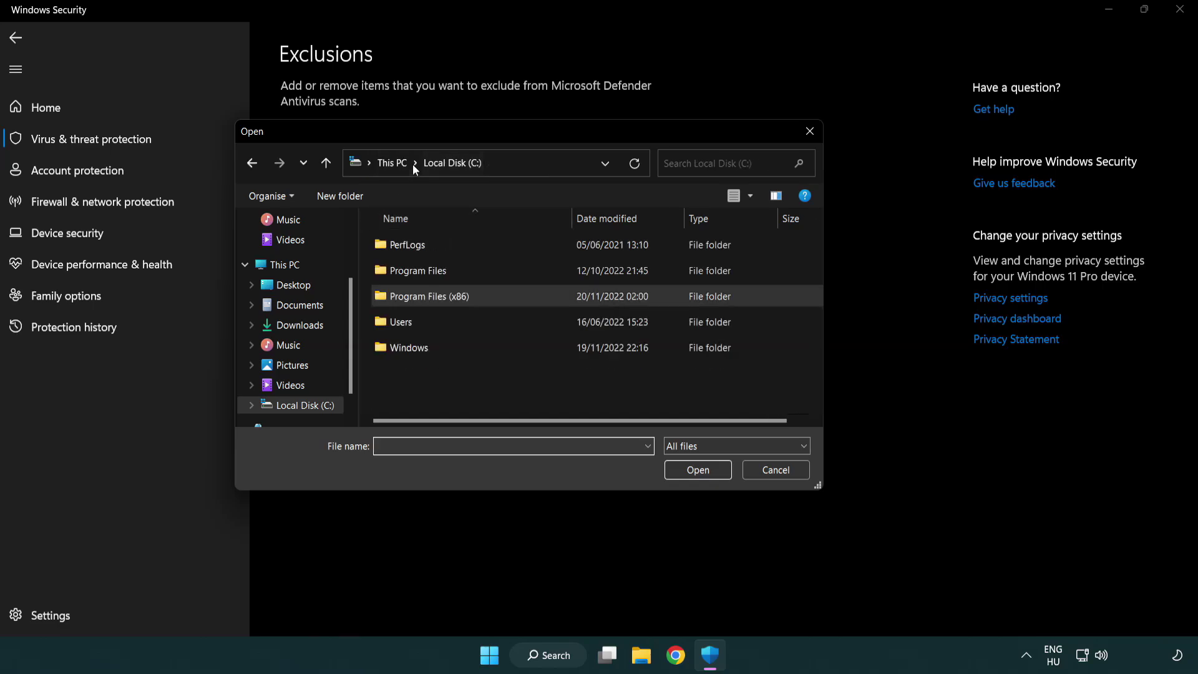
{"action": "left_click", "coordinate": [406, 166]}
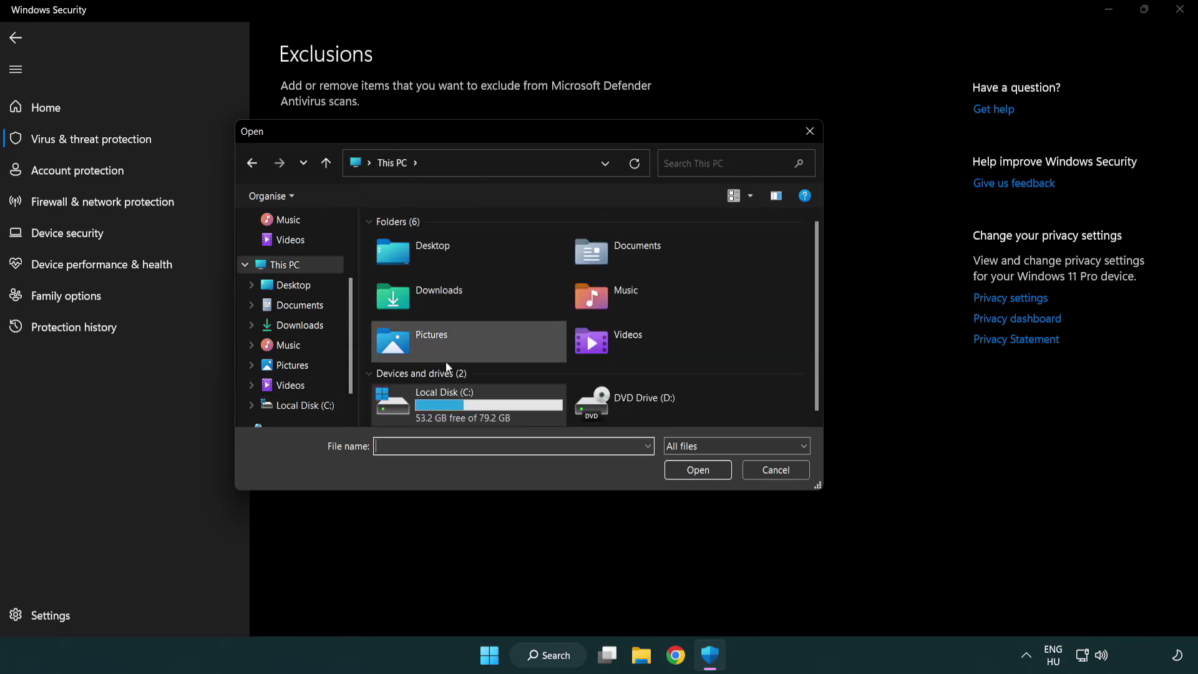
Step: Pick the shortcut in C:\Program Files (x86)\NOT WORKING APP, then close Windows Security and open Start
{"action": "double_click", "coordinate": [437, 412]}
{"action": "double_click", "coordinate": [439, 291]}
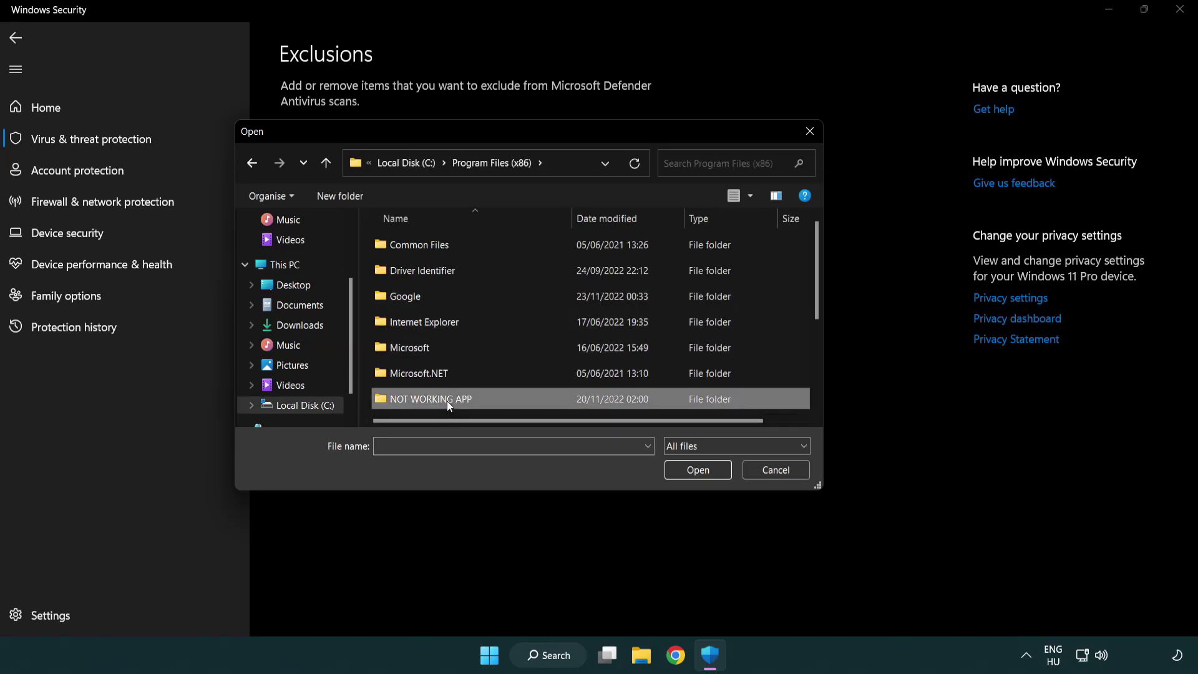
{"action": "double_click", "coordinate": [447, 403]}
{"action": "left_click", "coordinate": [422, 243]}
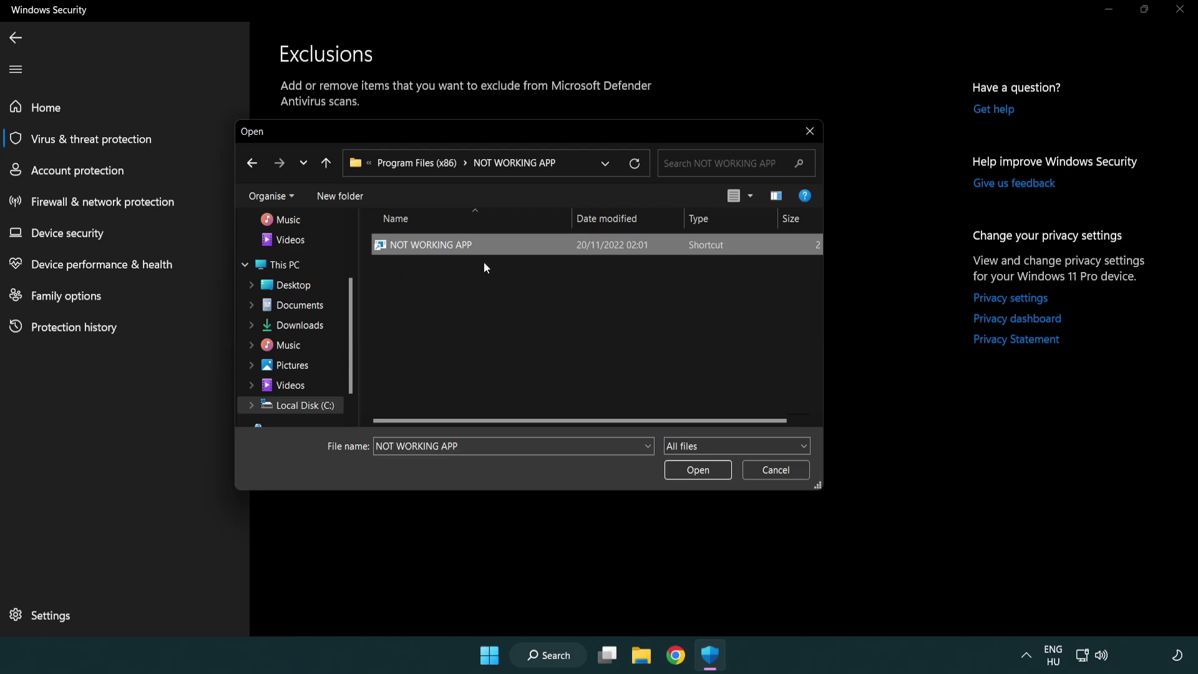
{"action": "left_click", "coordinate": [696, 475]}
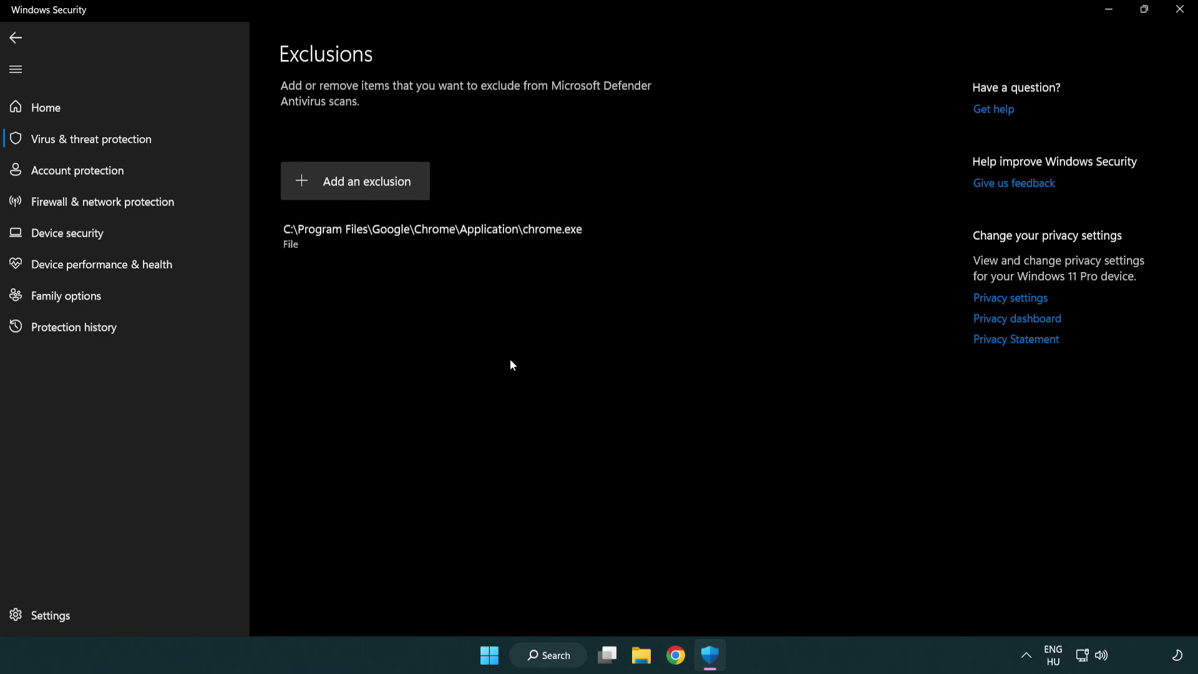
{"action": "left_click", "coordinate": [1179, 10]}
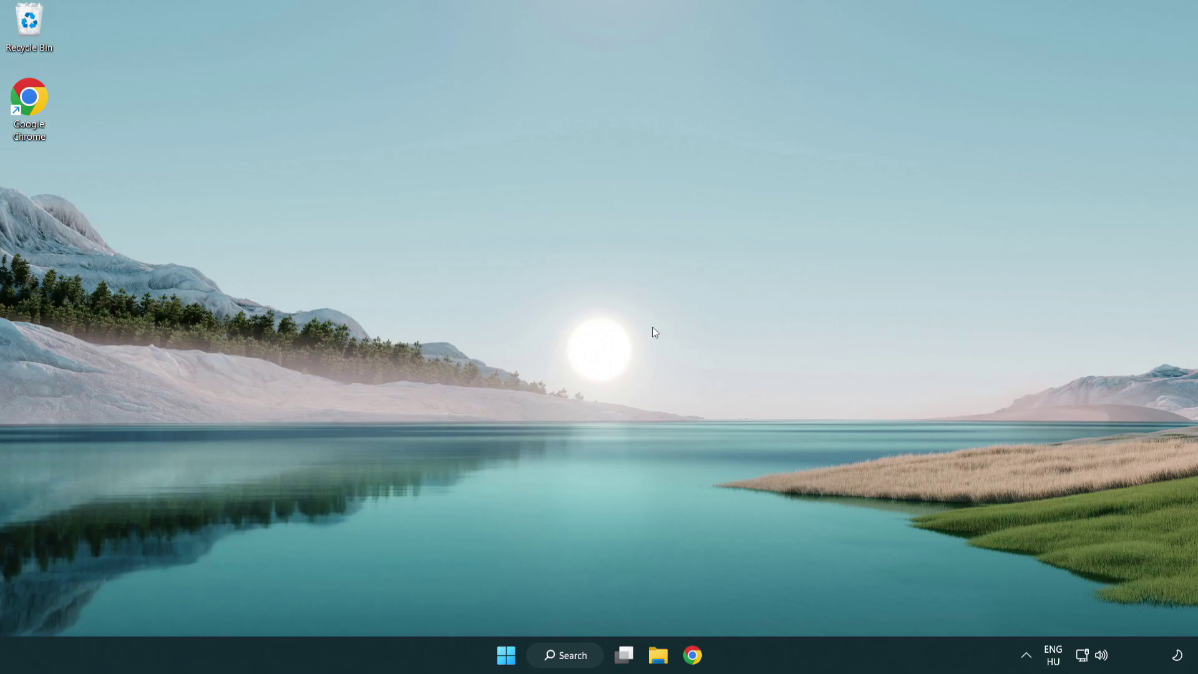
{"action": "left_click", "coordinate": [492, 660]}
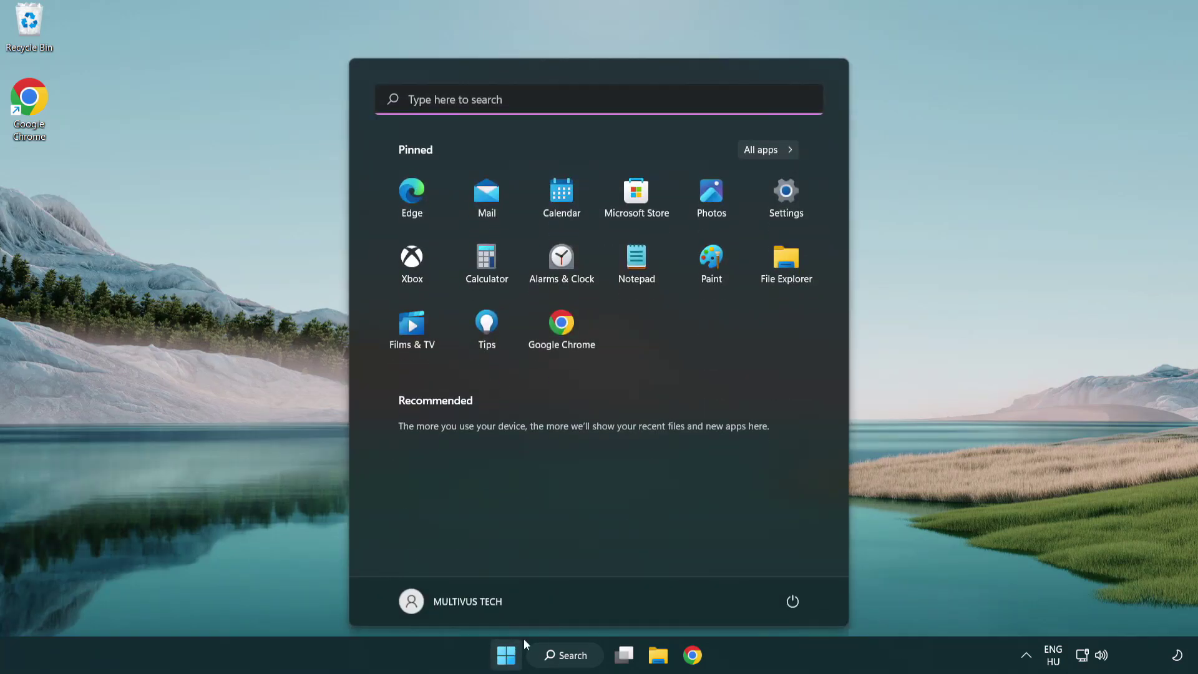